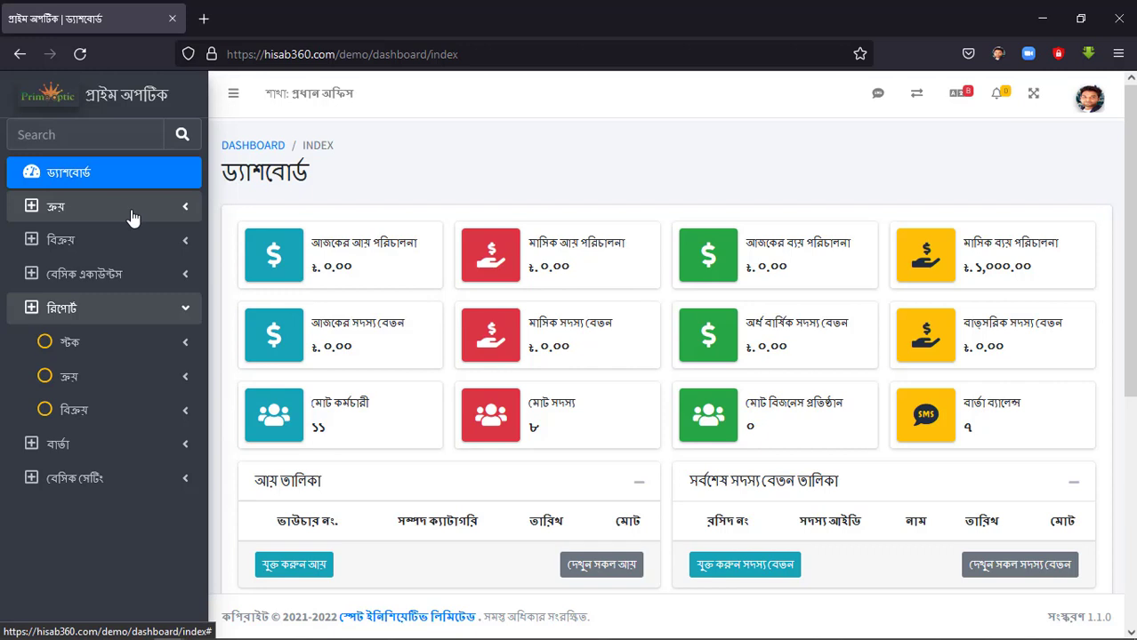
Step: Open the purchase list (ক্রয় তালিকা) in a new browser tab and switch to it
left_click(132, 216)
right_click(106, 279)
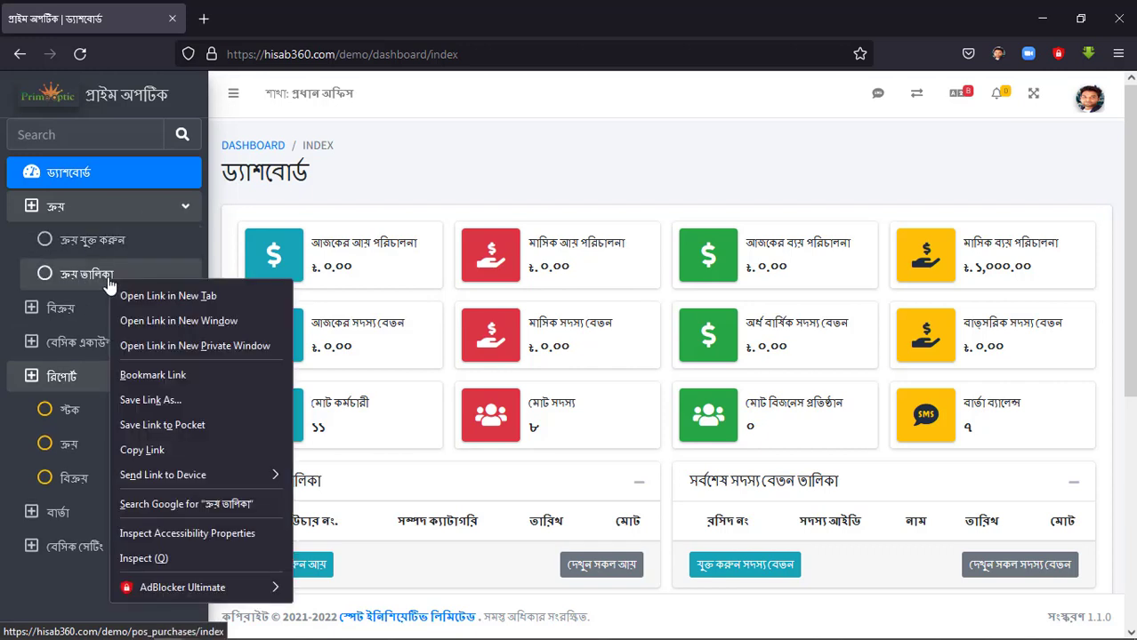
left_click(166, 298)
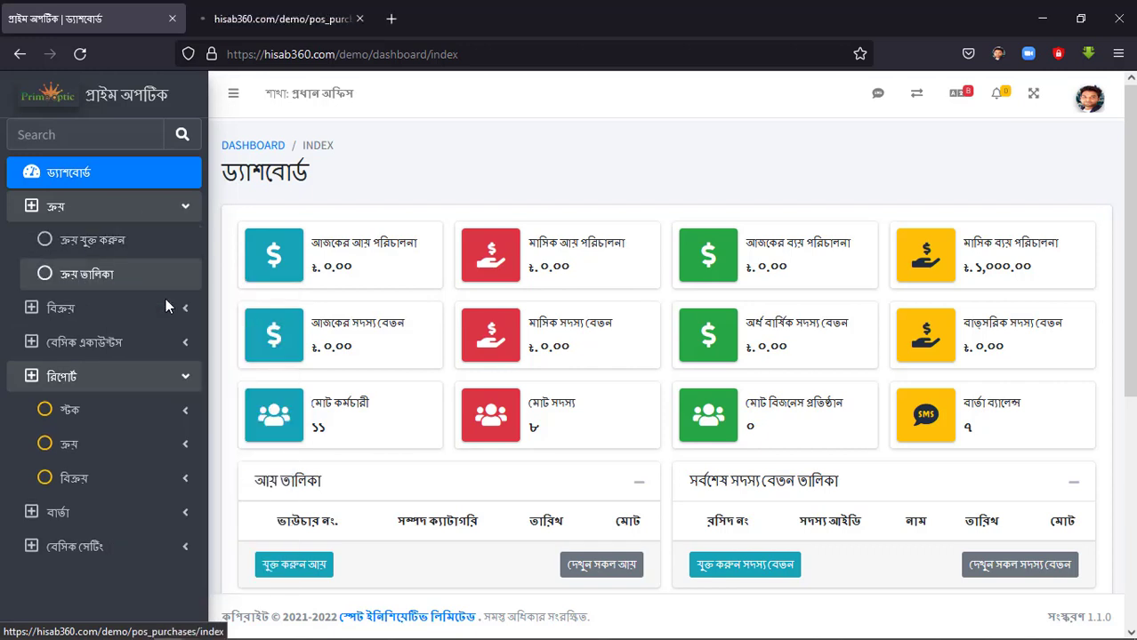
left_click(287, 16)
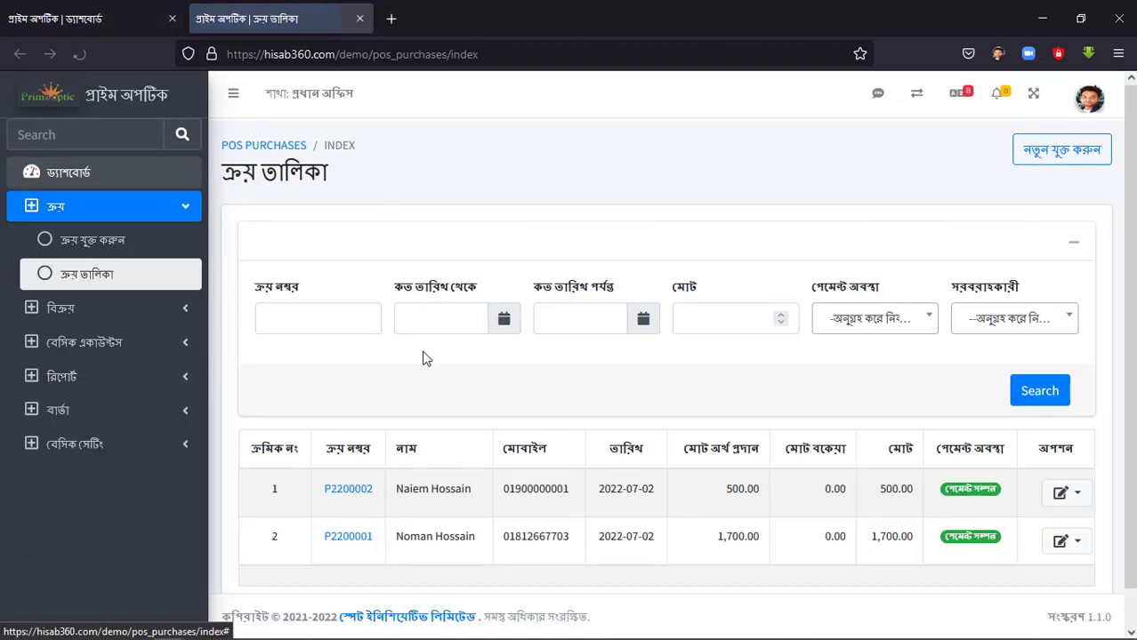
Step: Review the dates and paid amounts of the purchases in the list
scroll(472, 470, "down", 1)
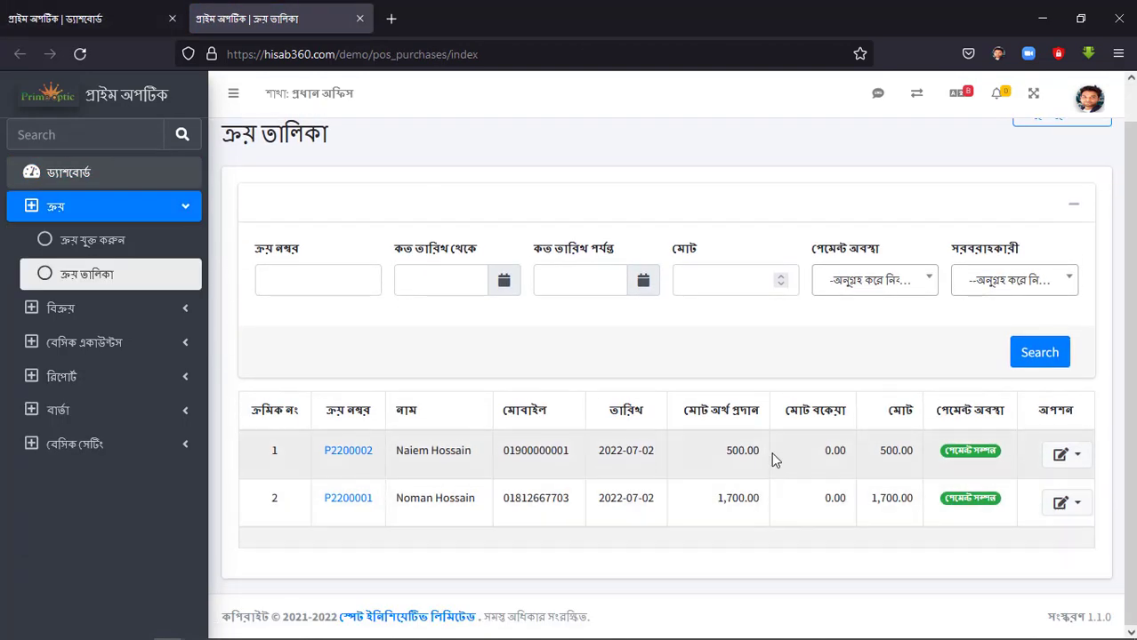
left_click_drag(774, 454, 625, 451)
left_click_drag(768, 500, 625, 499)
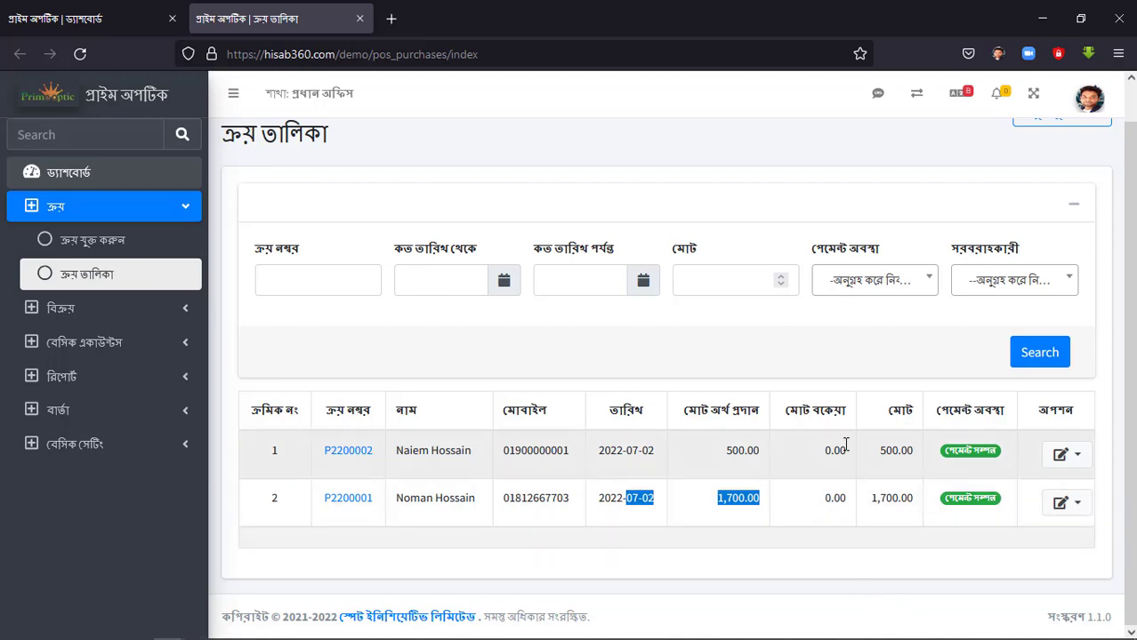
left_click(546, 560)
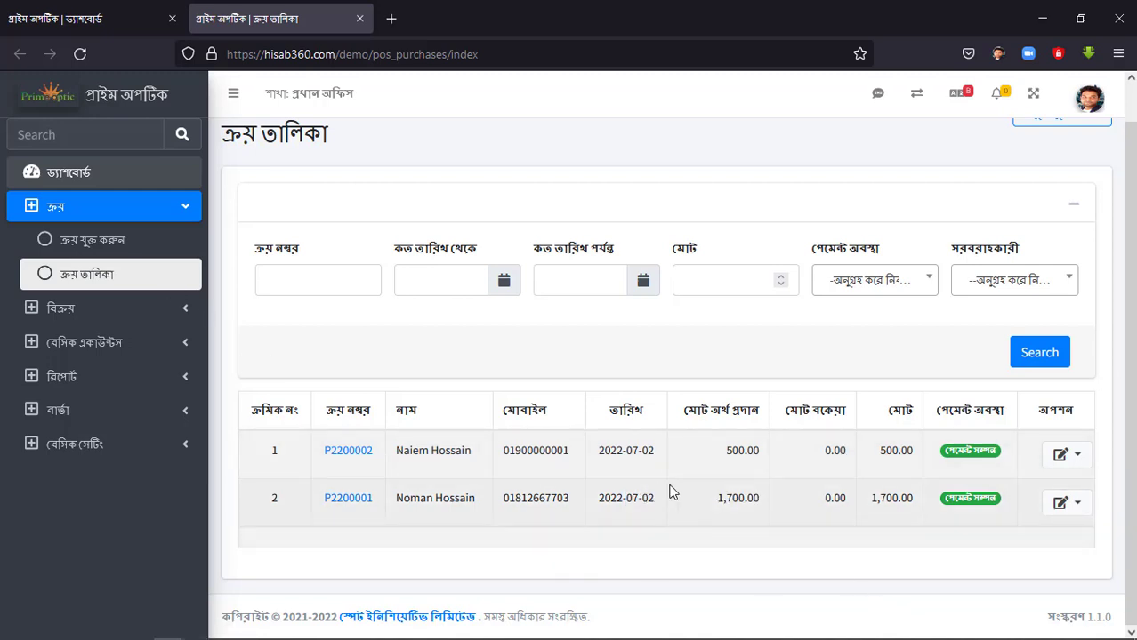
left_click_drag(604, 450, 698, 452)
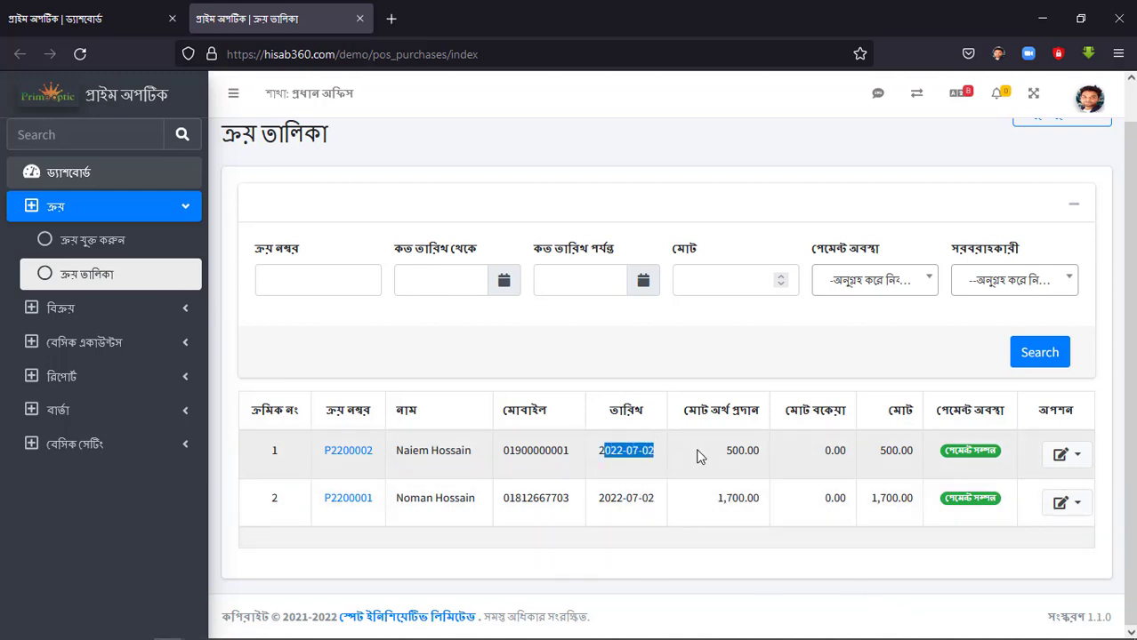
Step: Open the sales list (বিক্রয় তালিকা) in another browser tab and check the date of the first sale
left_click(96, 312)
right_click(92, 381)
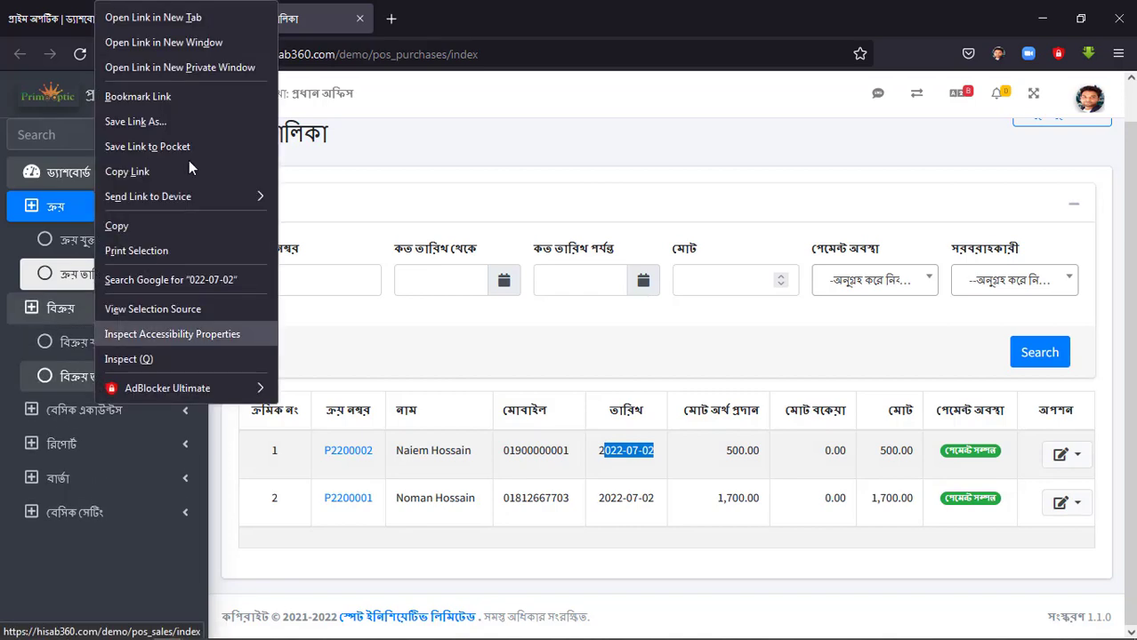
left_click(182, 21)
left_click(474, 18)
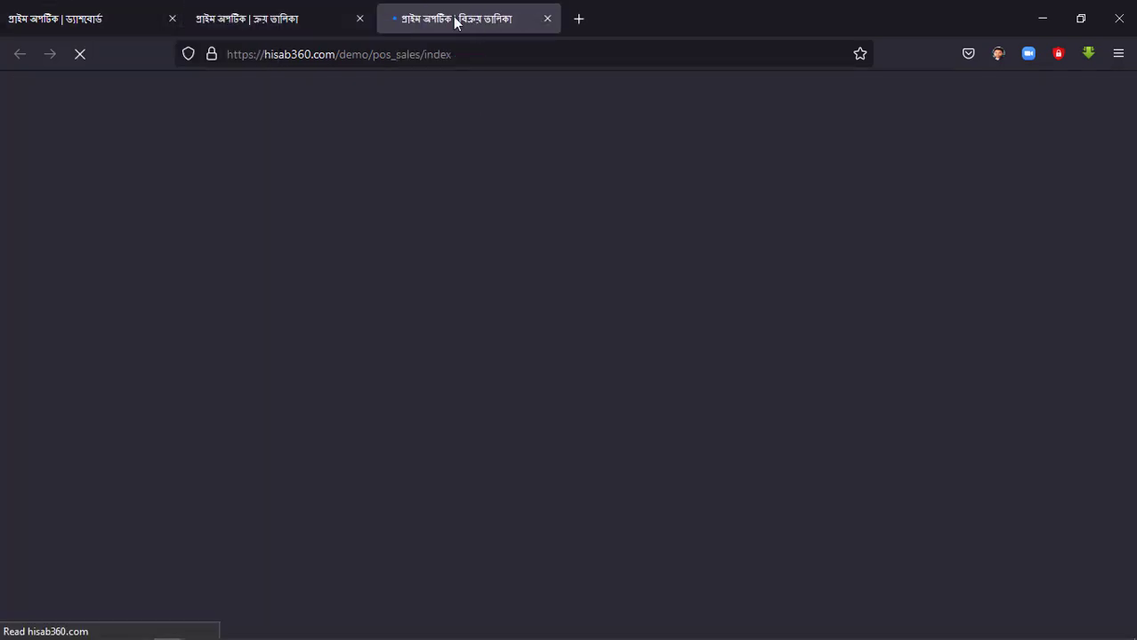
scroll(622, 396, "down", 2)
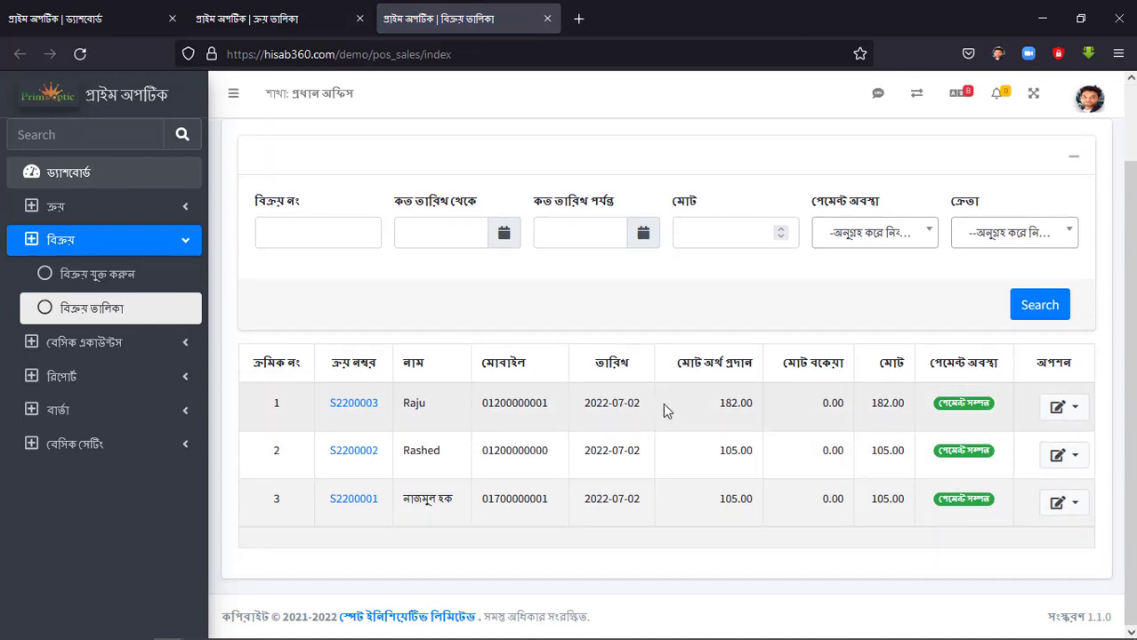
left_click_drag(662, 403, 558, 411)
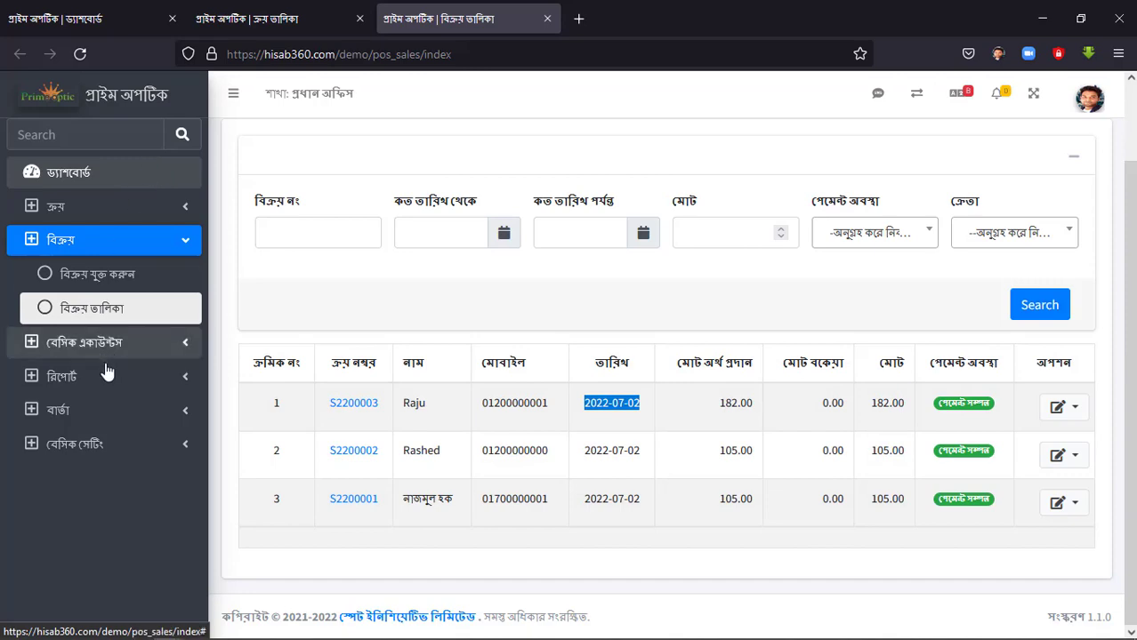
Step: Generate the product-wise stock report (পণ্য স্টক) from 2022-07-02 to 2022-07-02 in the dashboard's browser tab
key("ctrl+1")
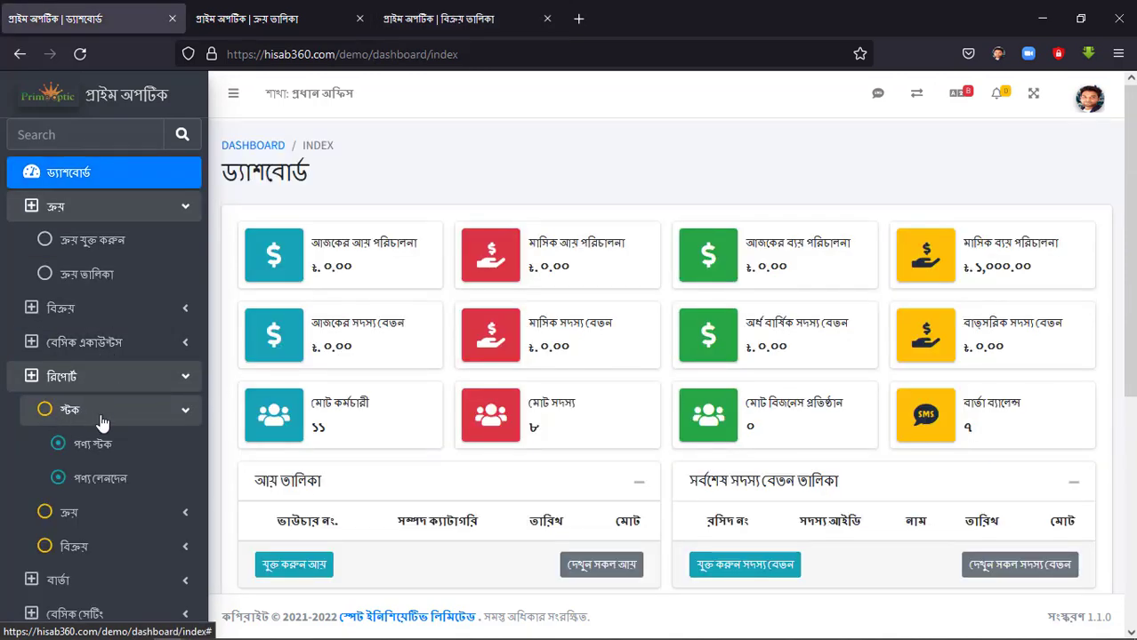
left_click(98, 443)
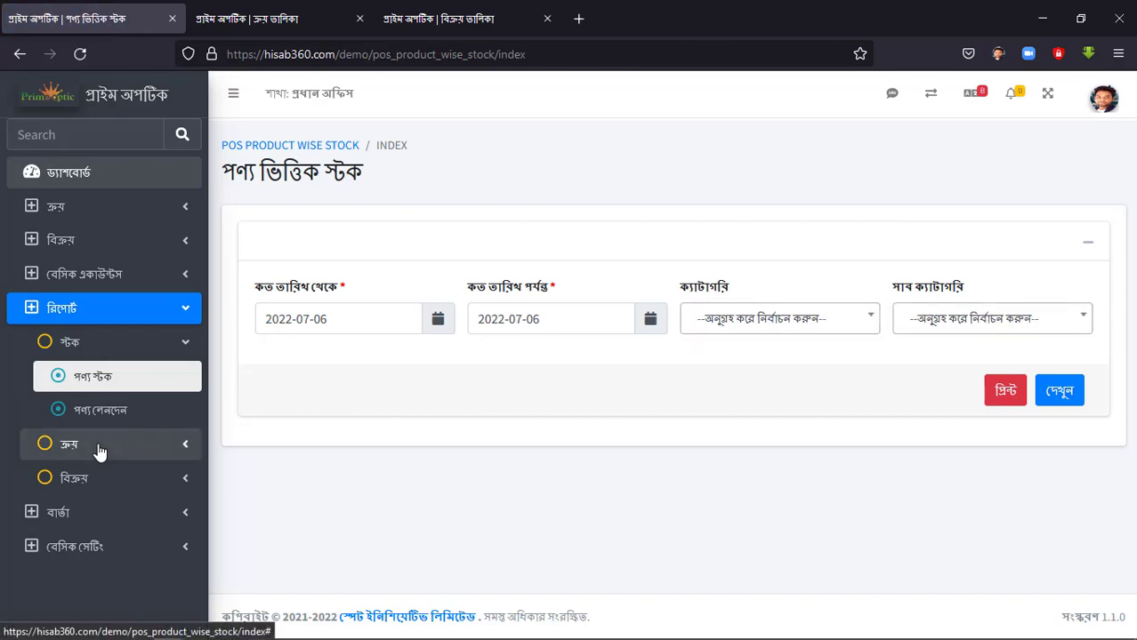
left_click(437, 322)
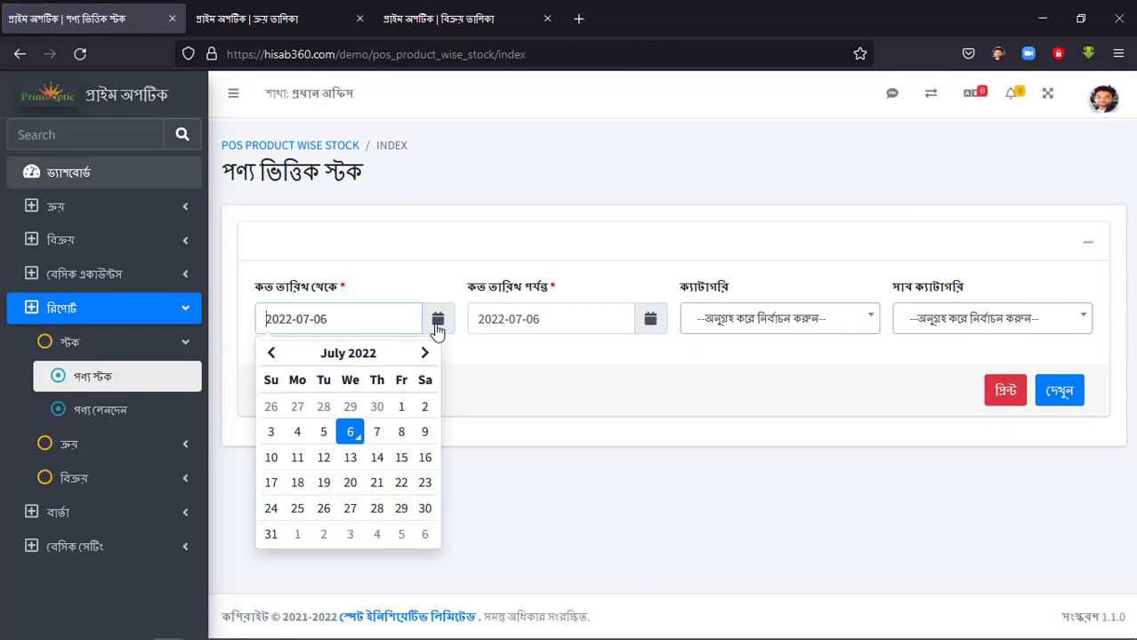
left_click(426, 409)
left_click(652, 328)
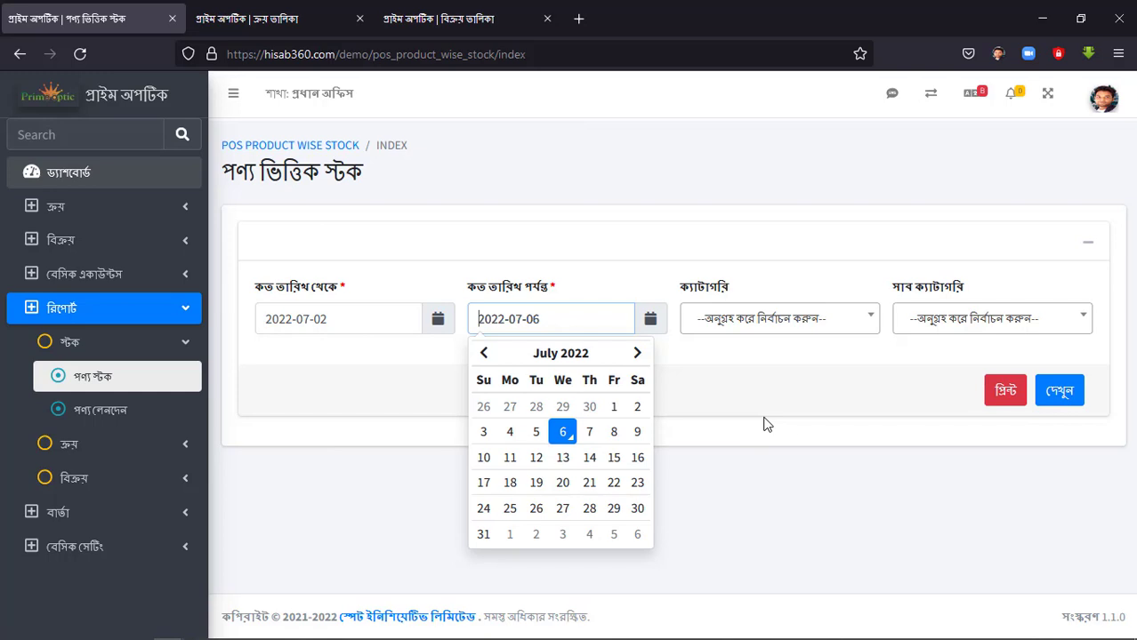
left_click(635, 409)
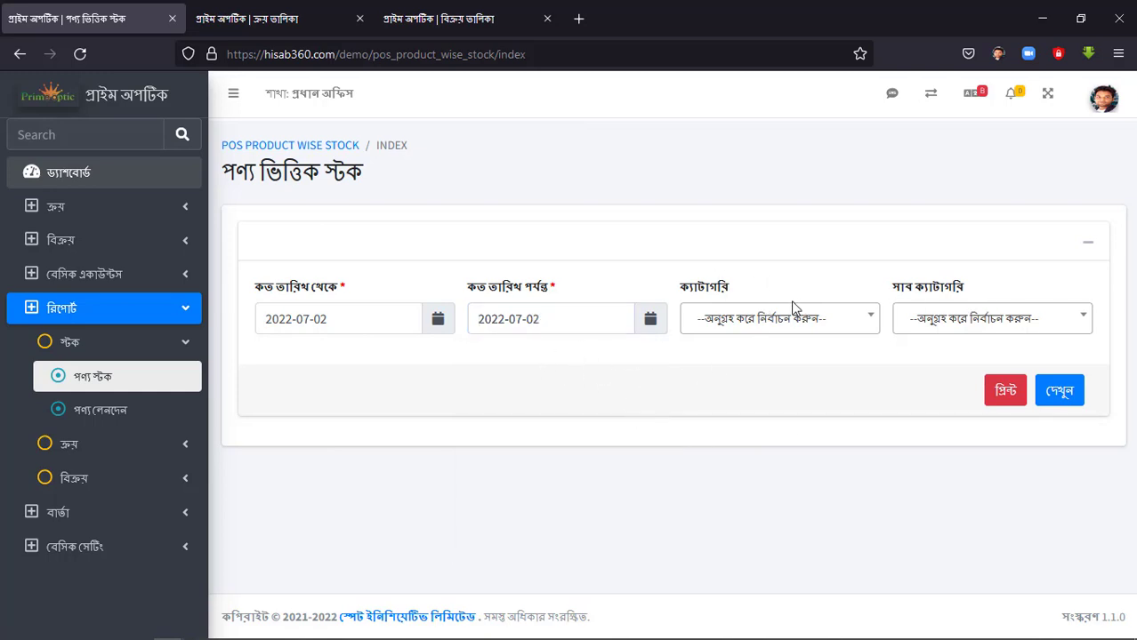
left_click(1062, 392)
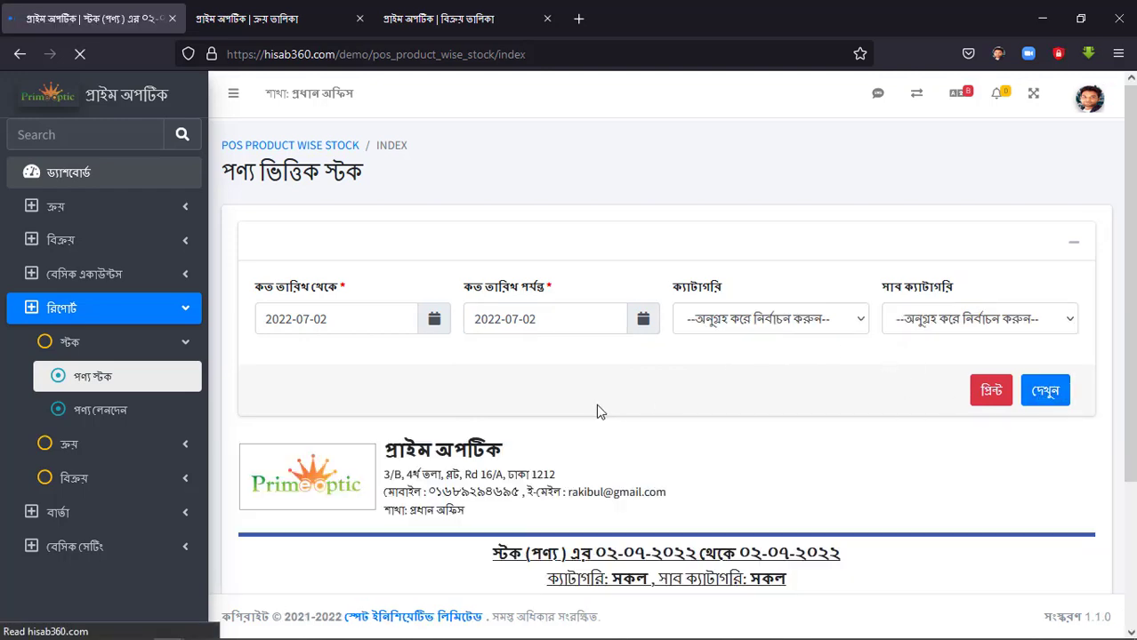
Step: Examine the incoming, outgoing and closing quantities of both products in the stock report
scroll(596, 403, "down", 1)
scroll(596, 404, "down", 1)
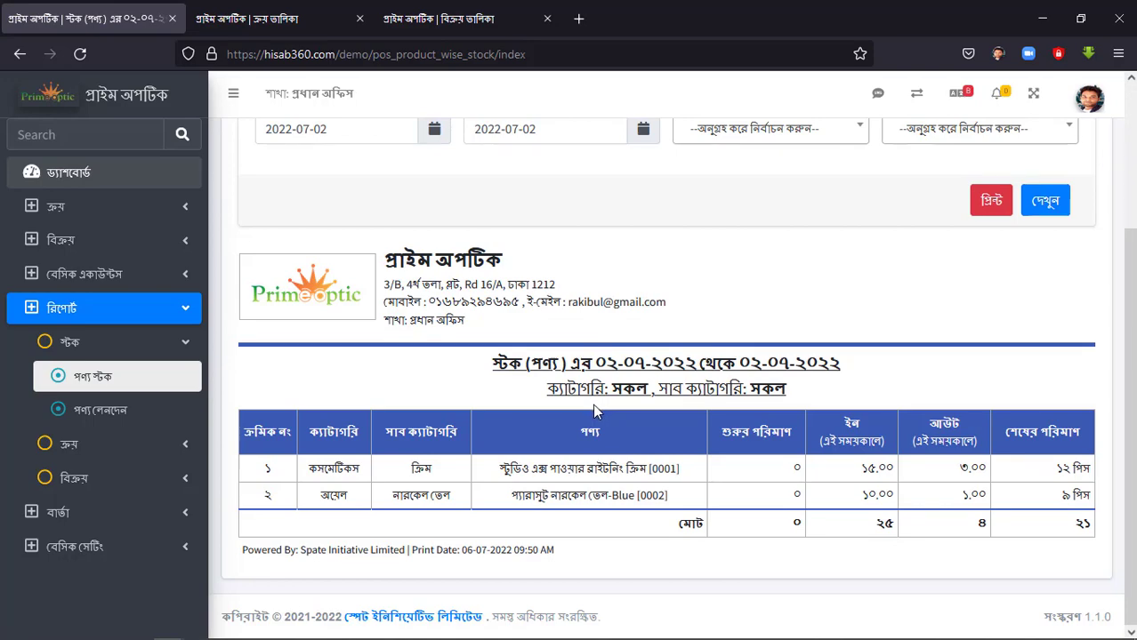
scroll(672, 459, "up", 2)
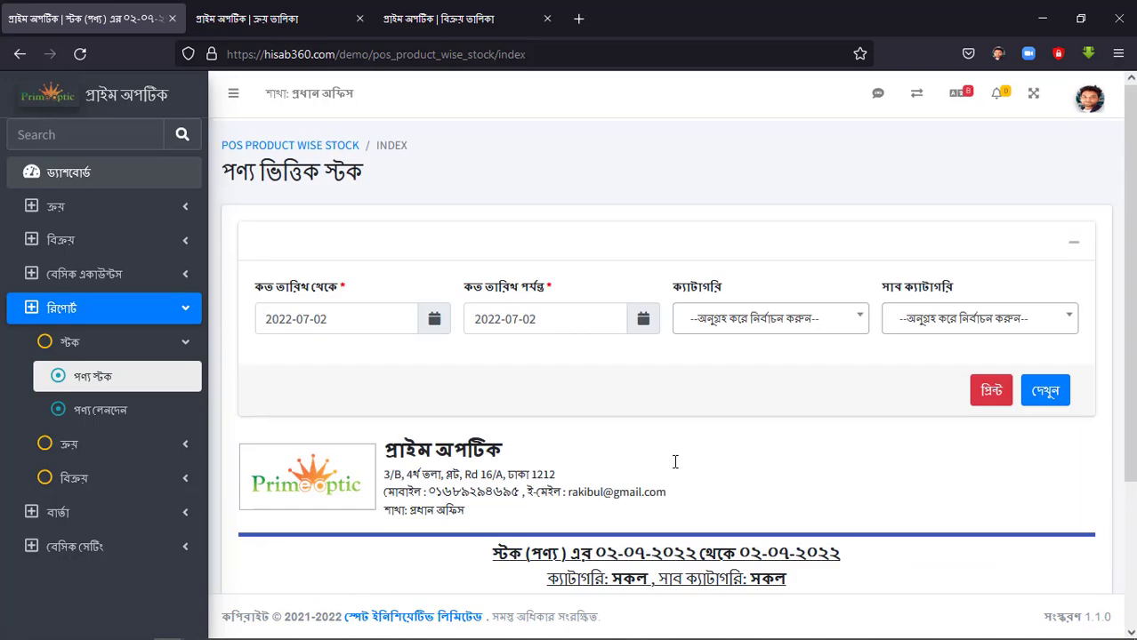
scroll(674, 468, "down", 2)
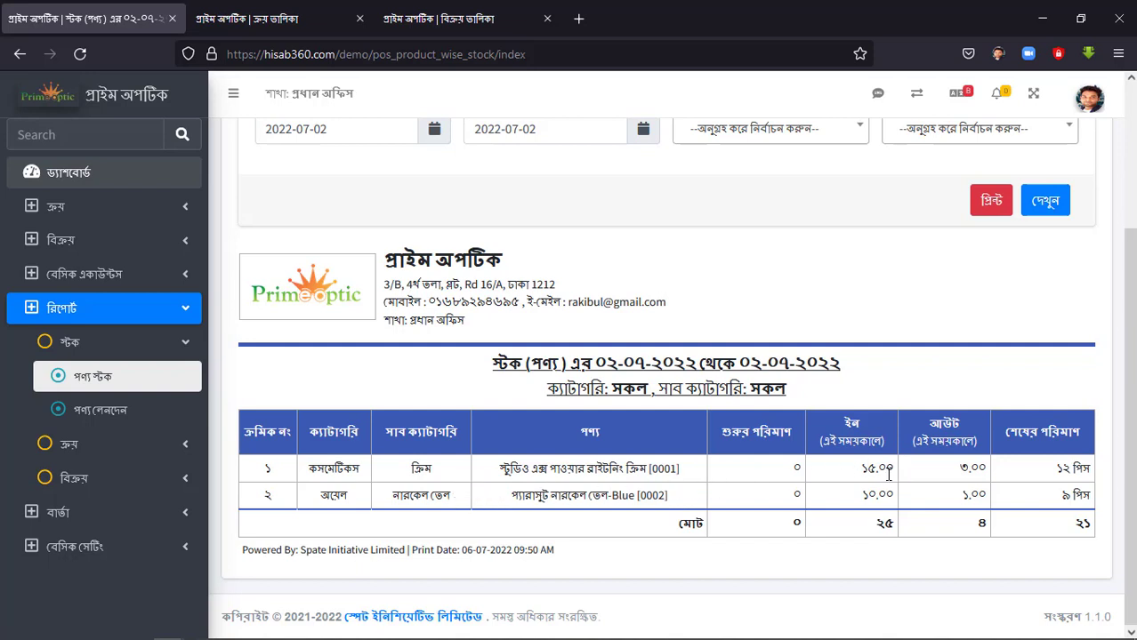
left_click_drag(901, 476, 831, 469)
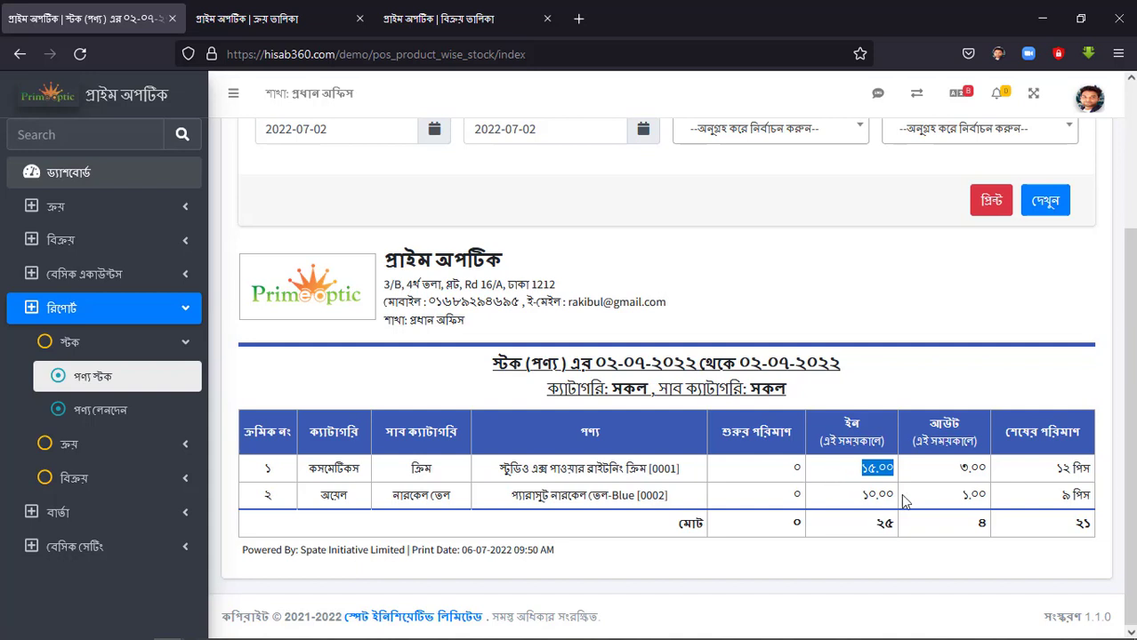
left_click_drag(900, 499, 835, 504)
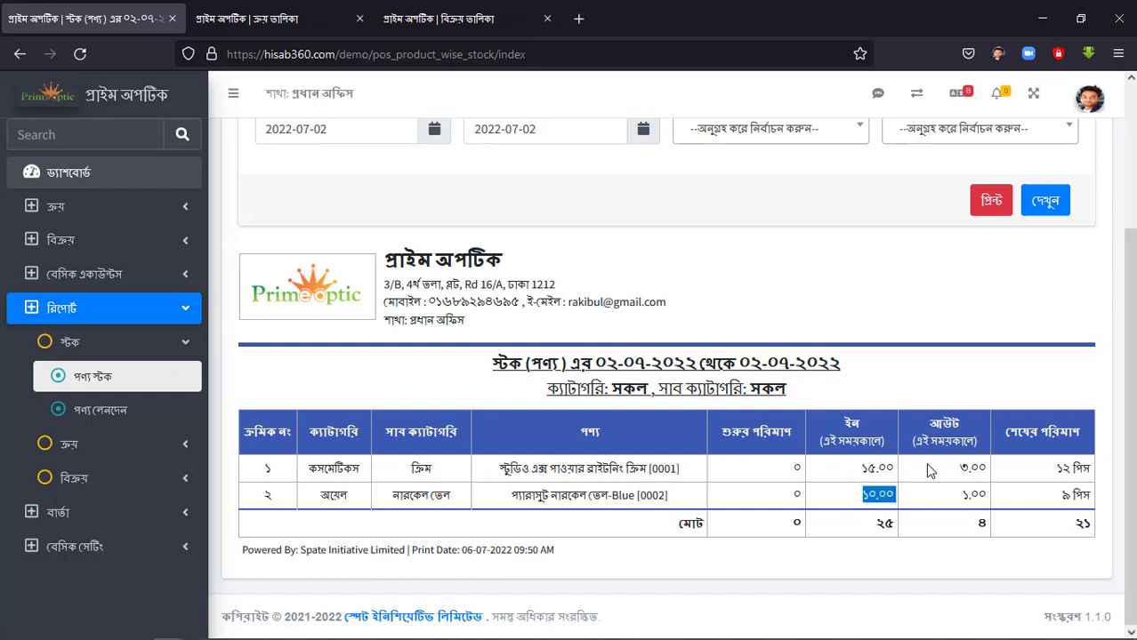
left_click_drag(990, 471, 940, 472)
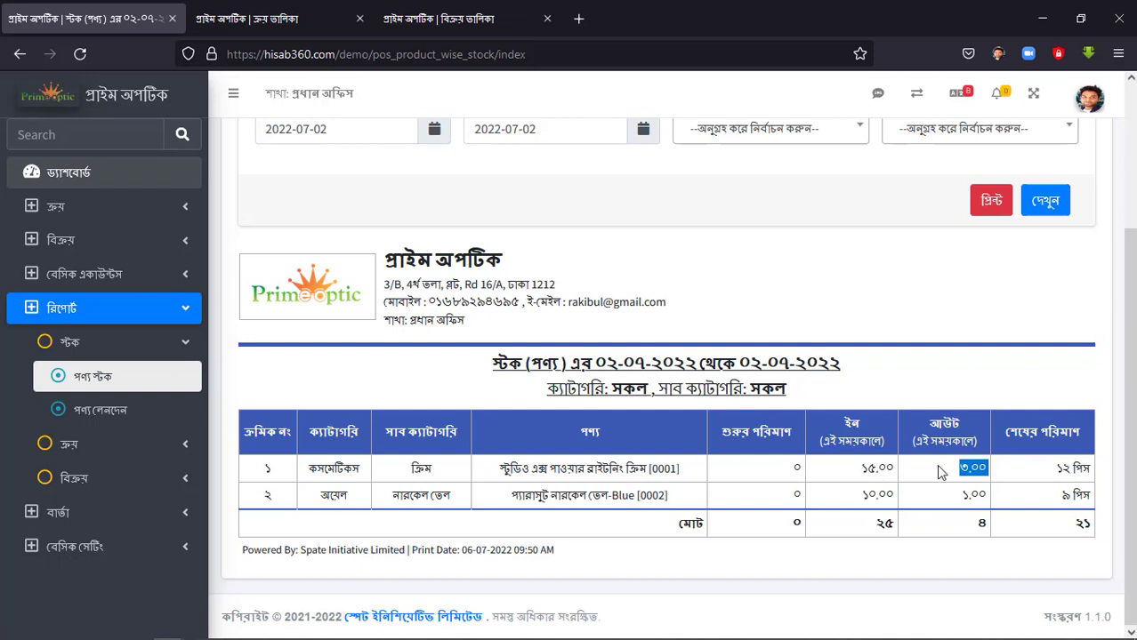
left_click_drag(990, 498, 942, 503)
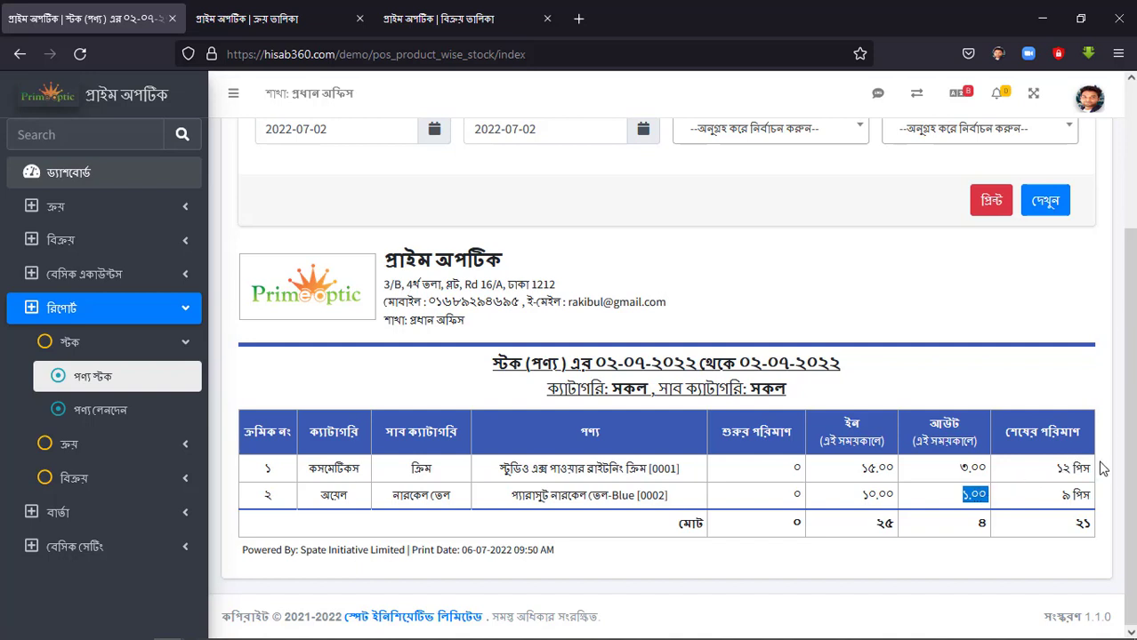
left_click_drag(1087, 469, 1033, 500)
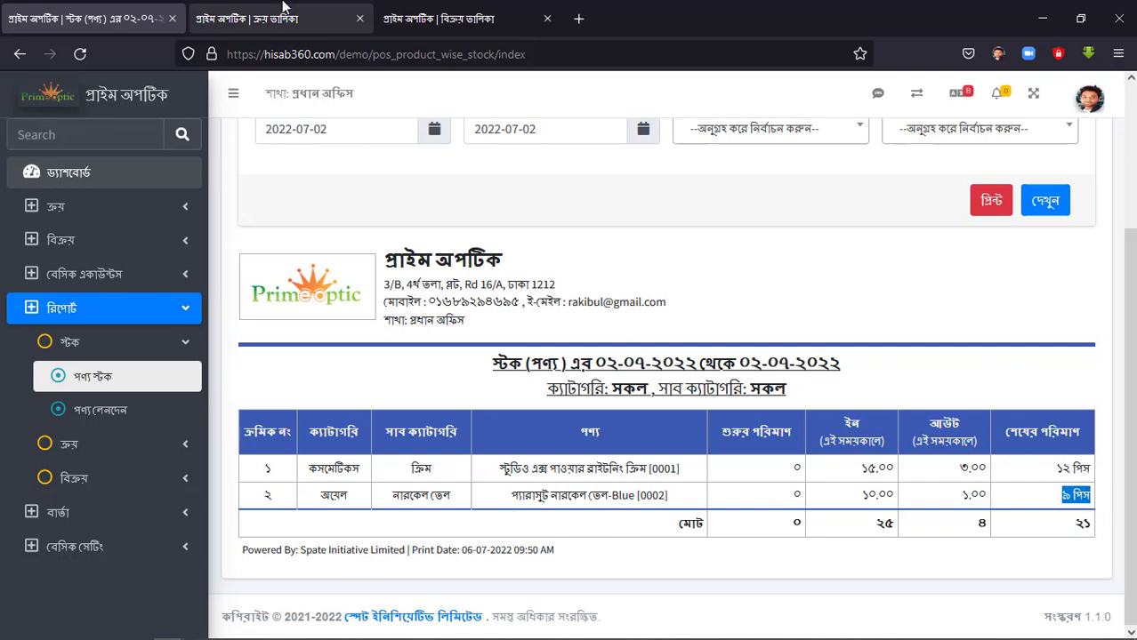
Step: View the details of the second purchase in the purchase list and check the coconut oil's purchased quantity
left_click(284, 14)
left_click(698, 552)
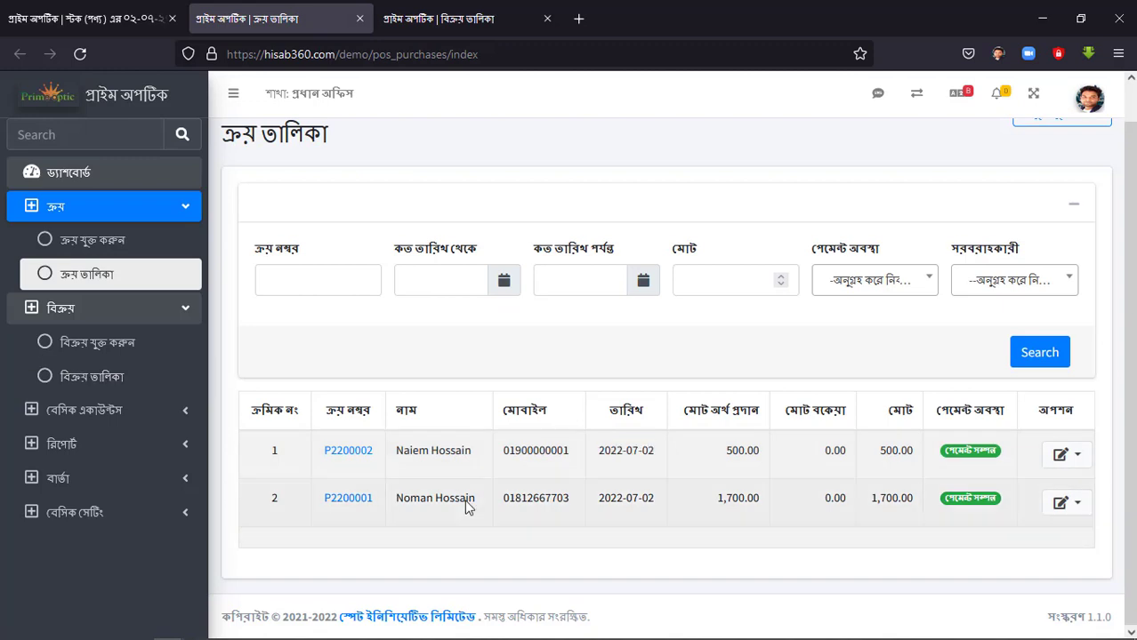
left_click(1067, 504)
left_click(978, 445)
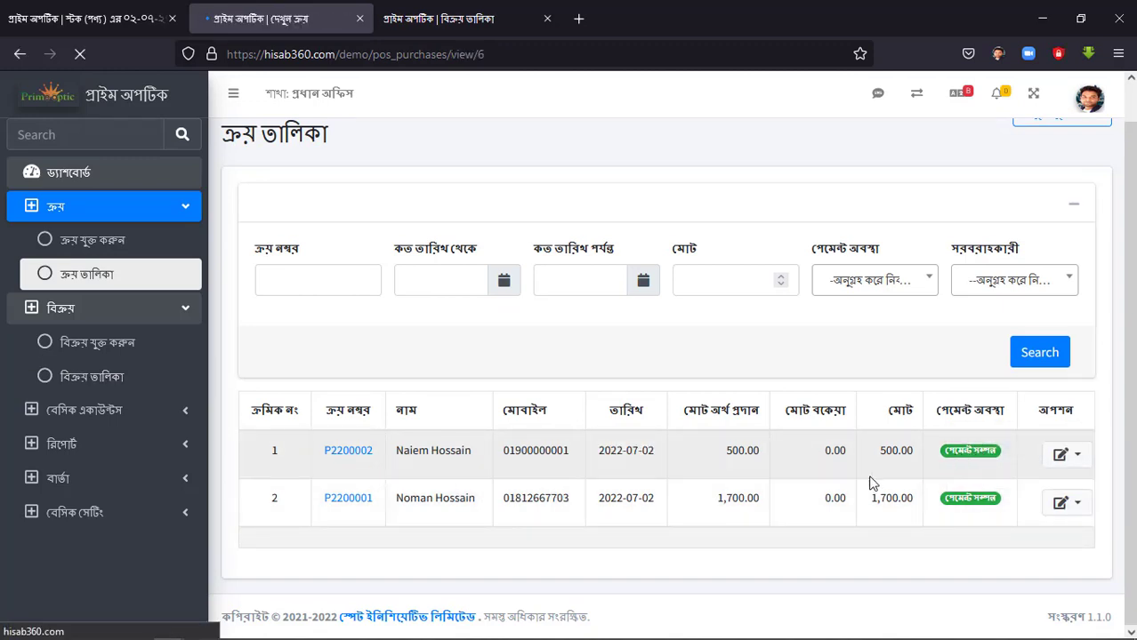
scroll(518, 415, "down", 2)
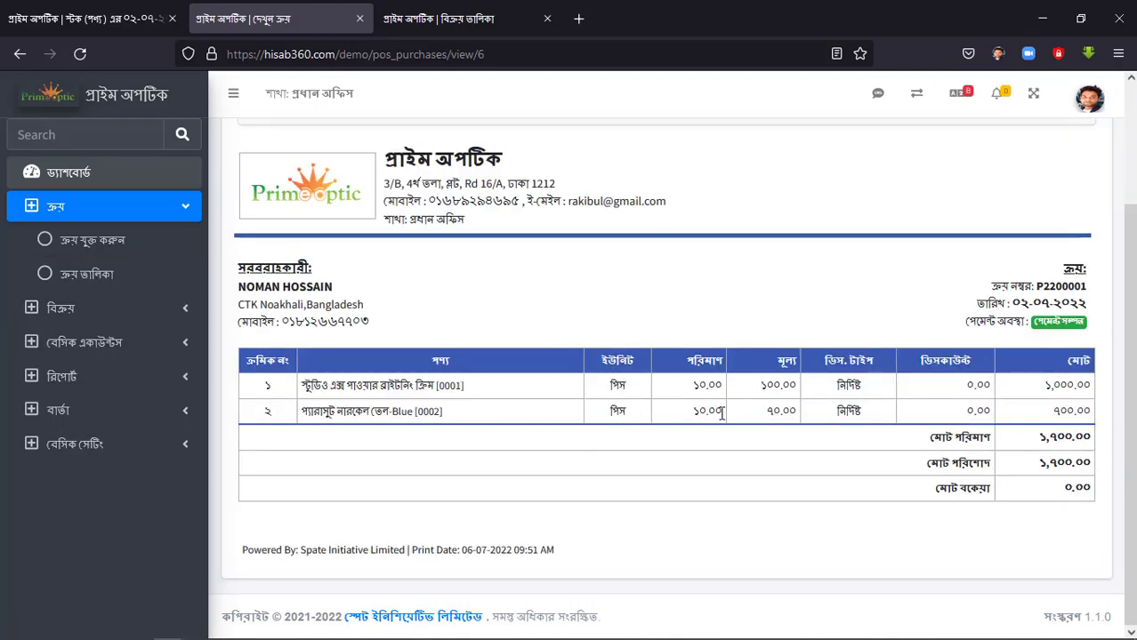
left_click_drag(722, 414, 666, 419)
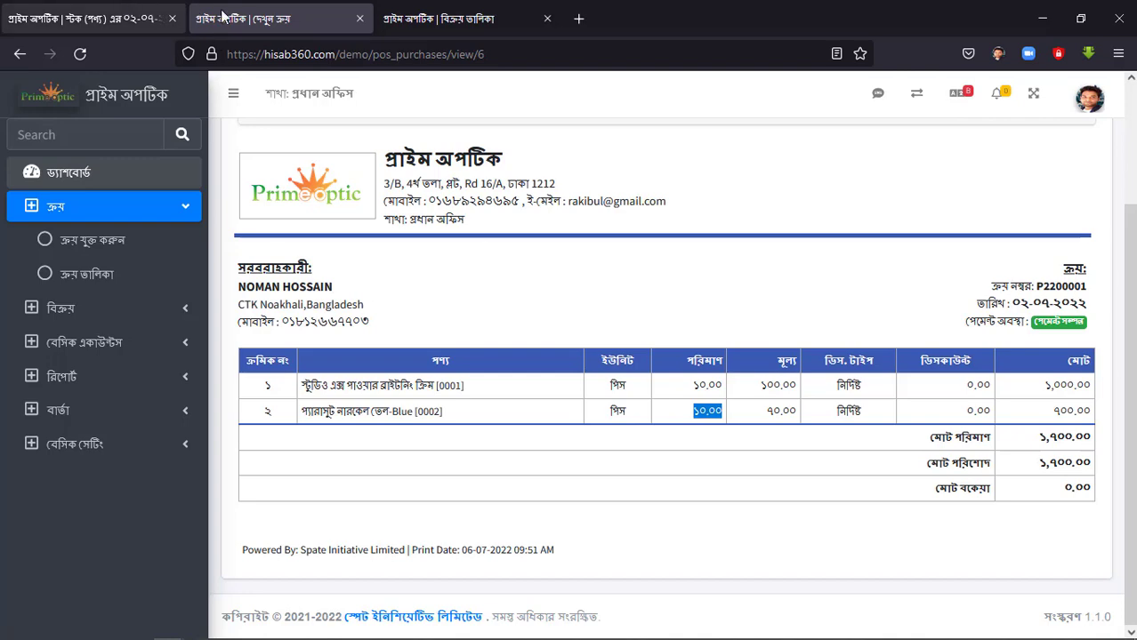
Step: Compare the coconut oil's purchased quantity with its incoming quantity in the stock report
left_click(457, 7)
left_click(227, 10)
left_click(182, 9)
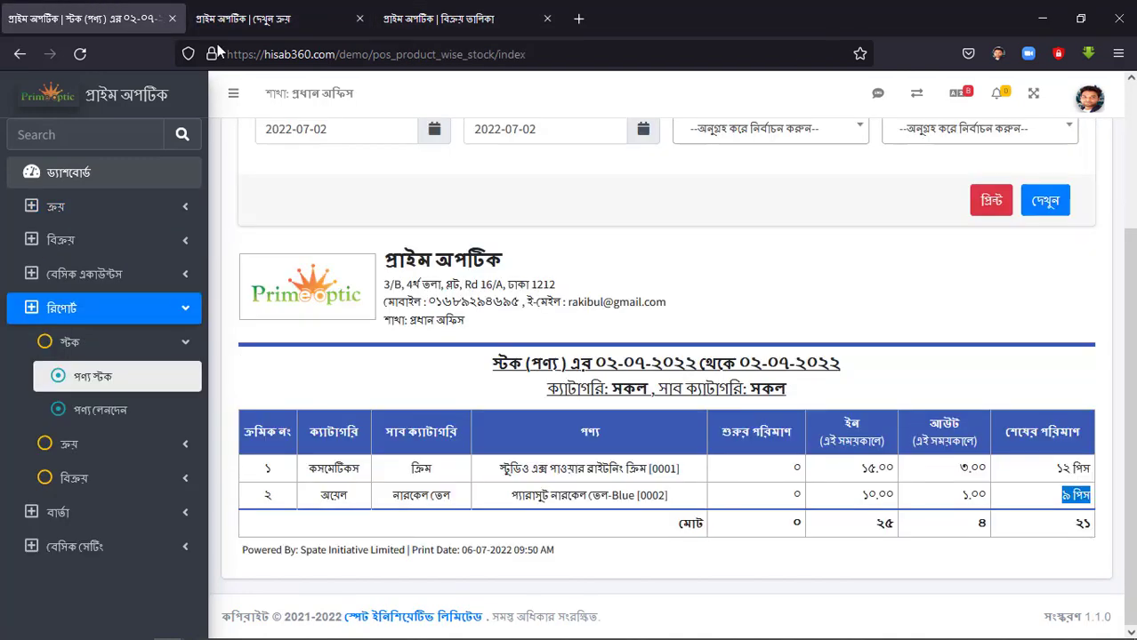
left_click_drag(892, 494, 859, 496)
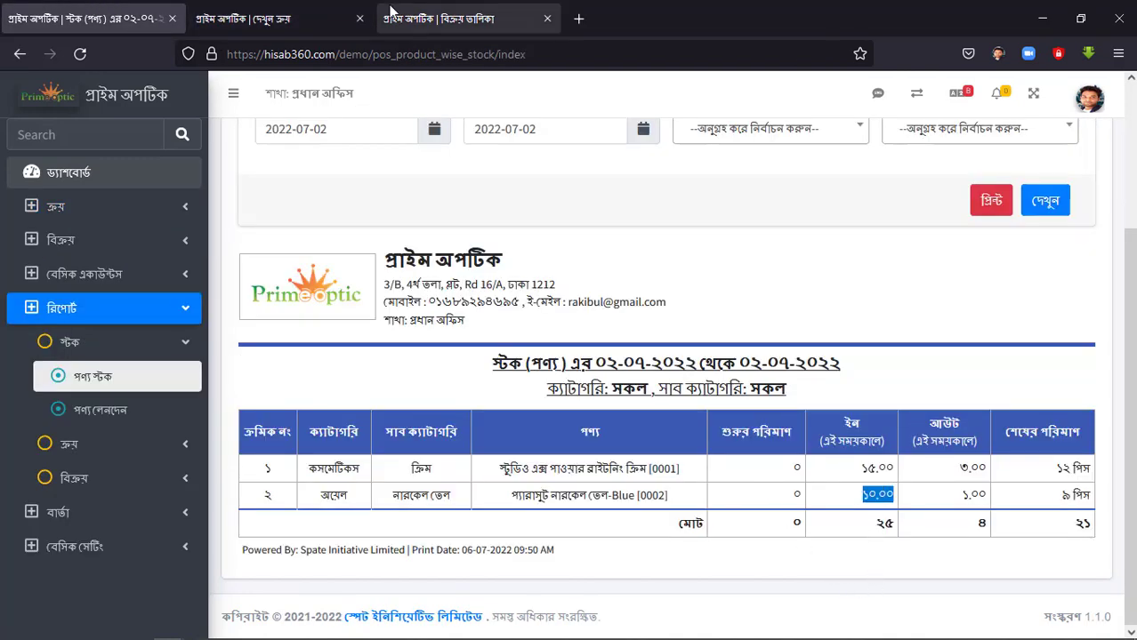
Step: Check the brightening cream's quantity in the opened purchase, and return to the purchase list
left_click(309, 18)
left_click(449, 18)
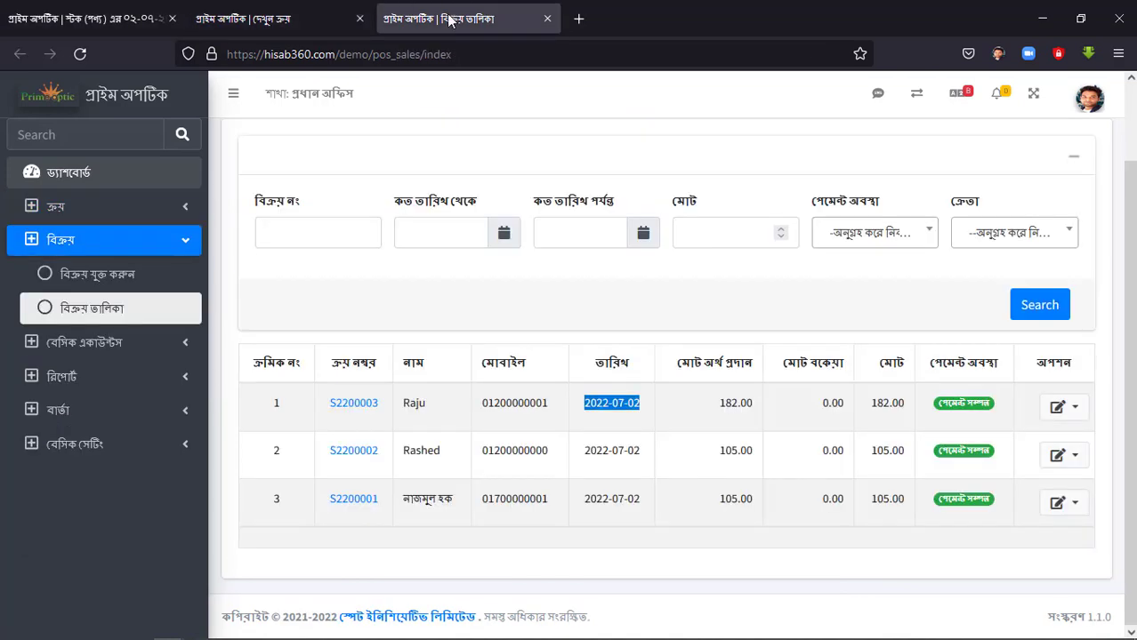
left_click(266, 18)
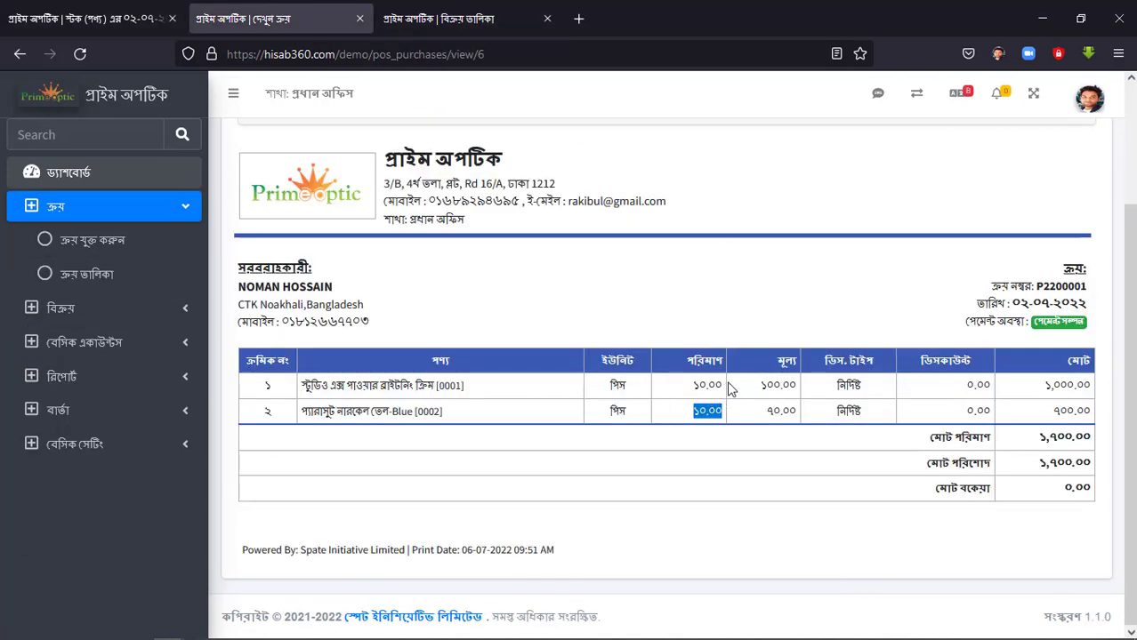
left_click_drag(716, 384, 667, 396)
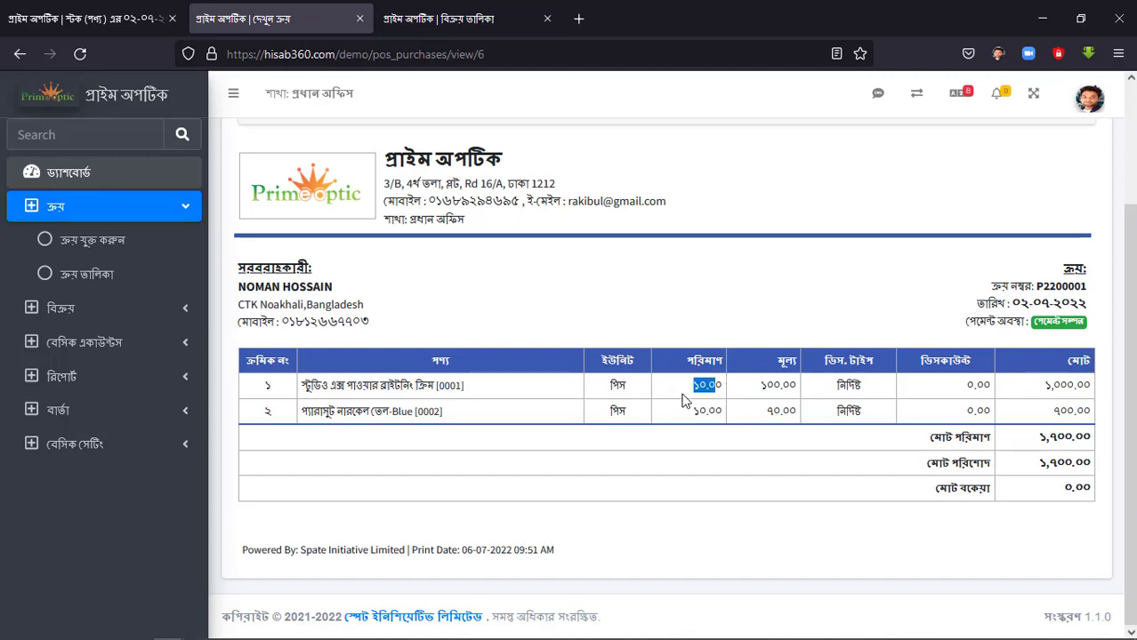
scroll(459, 210, "up", 2)
left_click(1074, 149)
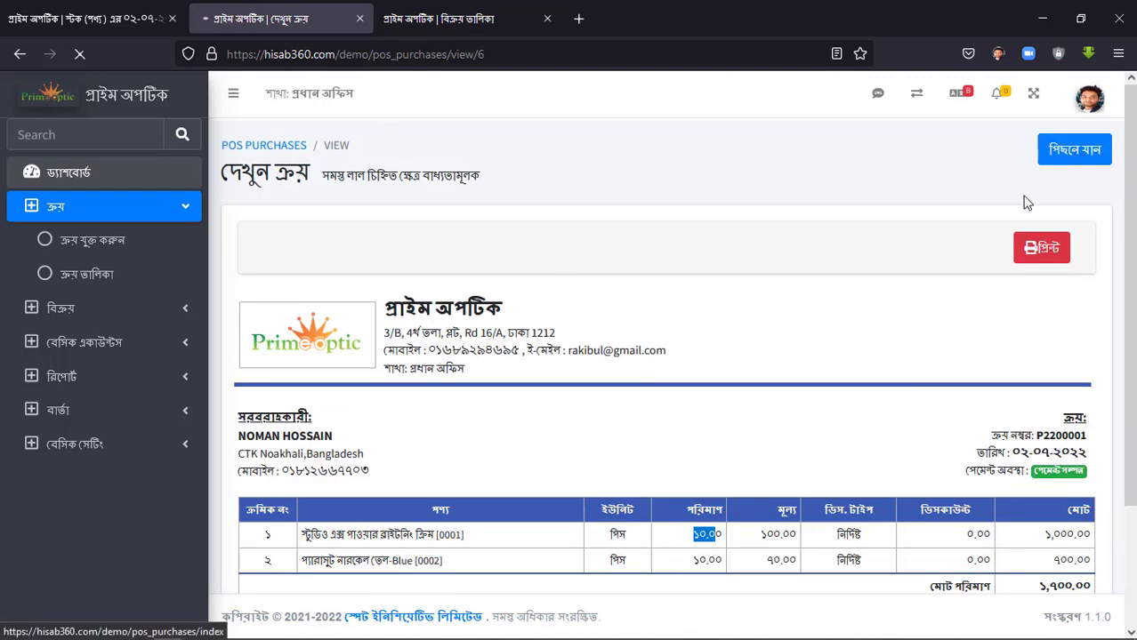
Step: View the details of the first purchase in the list, check the brightening cream's quantity, and return to the stock report
left_click(1064, 494)
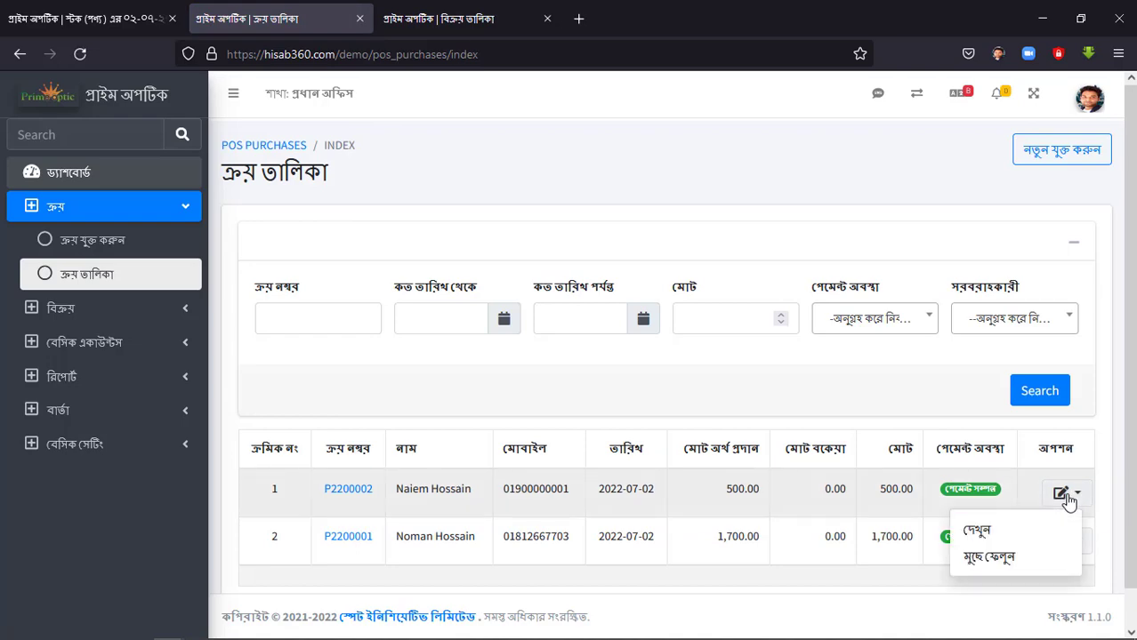
left_click(979, 531)
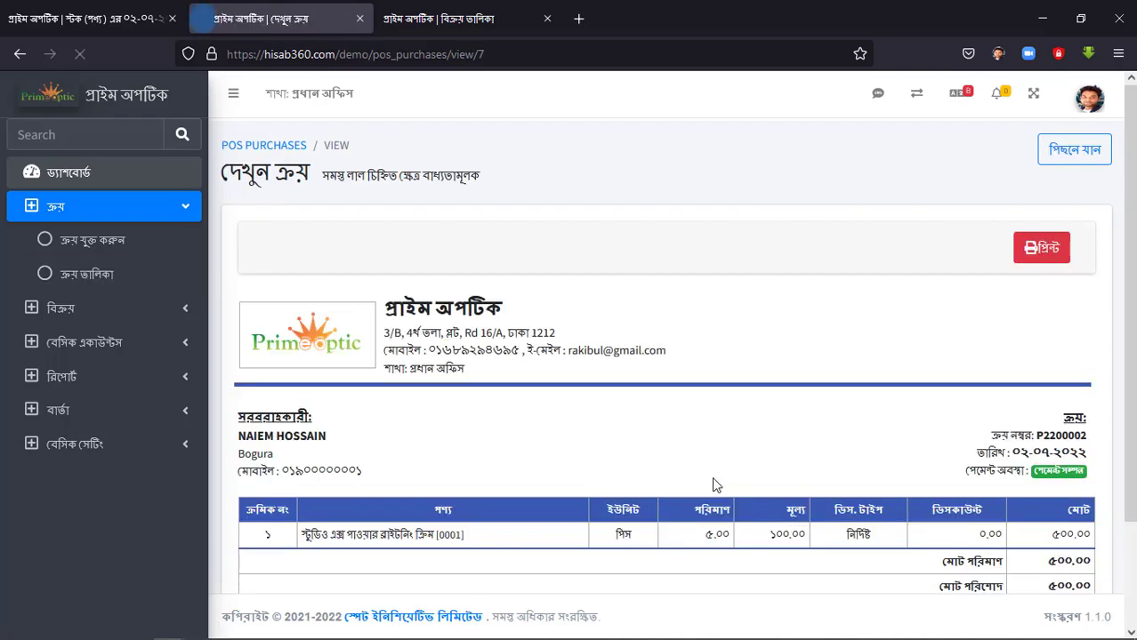
scroll(716, 453, "down", 2)
left_click_drag(737, 415, 672, 415)
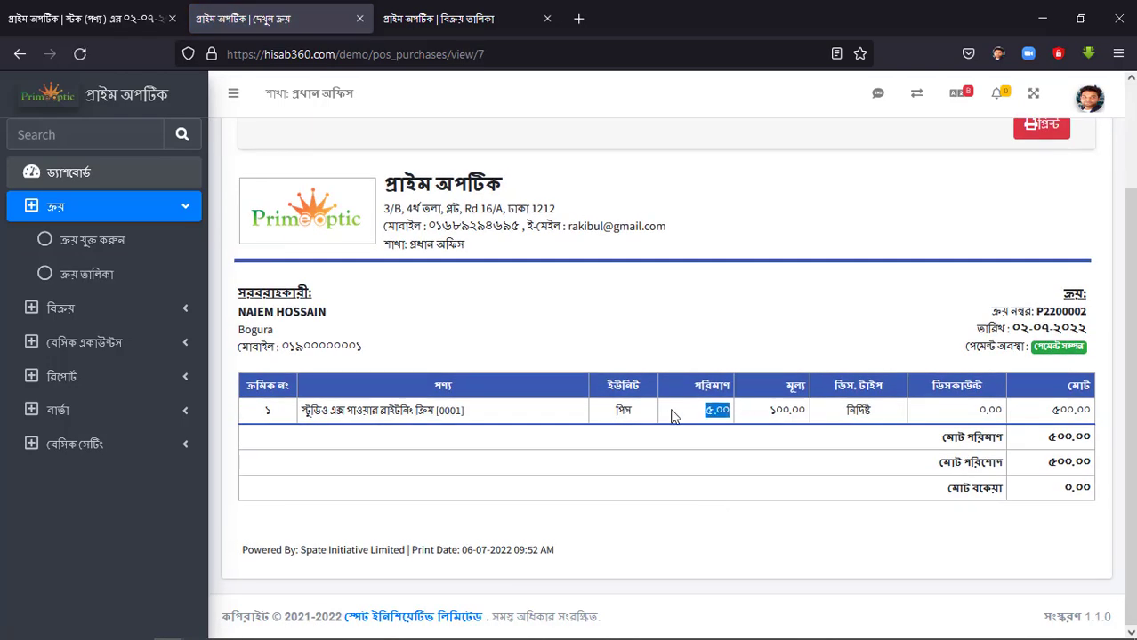
key("ctrl+Page_Up")
scroll(569, 378, "up", 2)
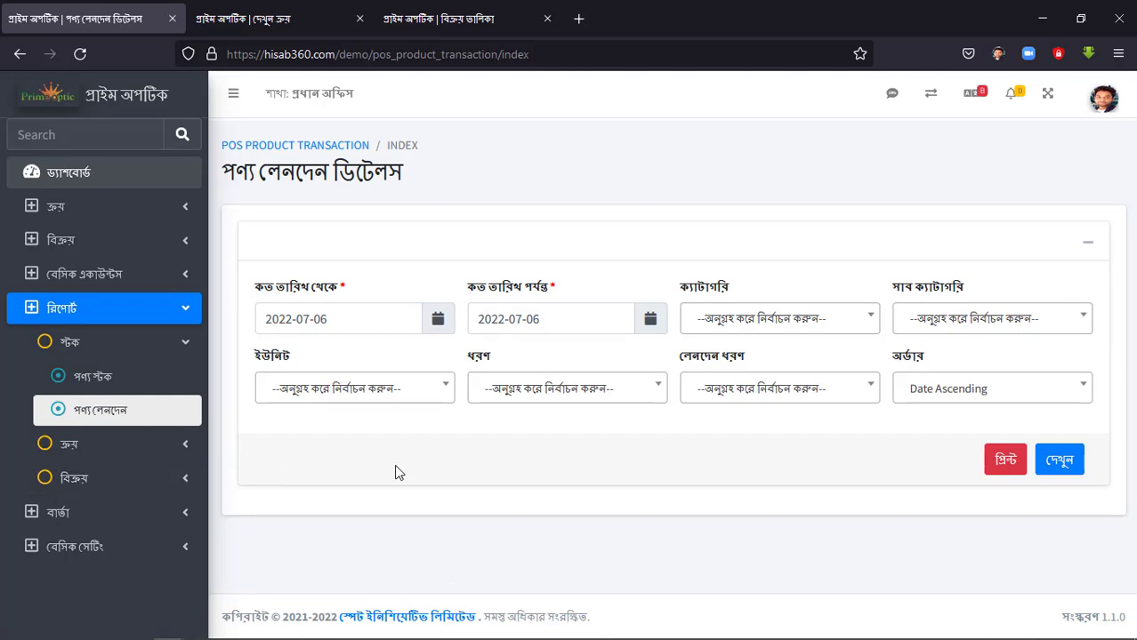
Step: Generate the product transaction report with both the start and end dates set to 2022-07-02
left_click(439, 322)
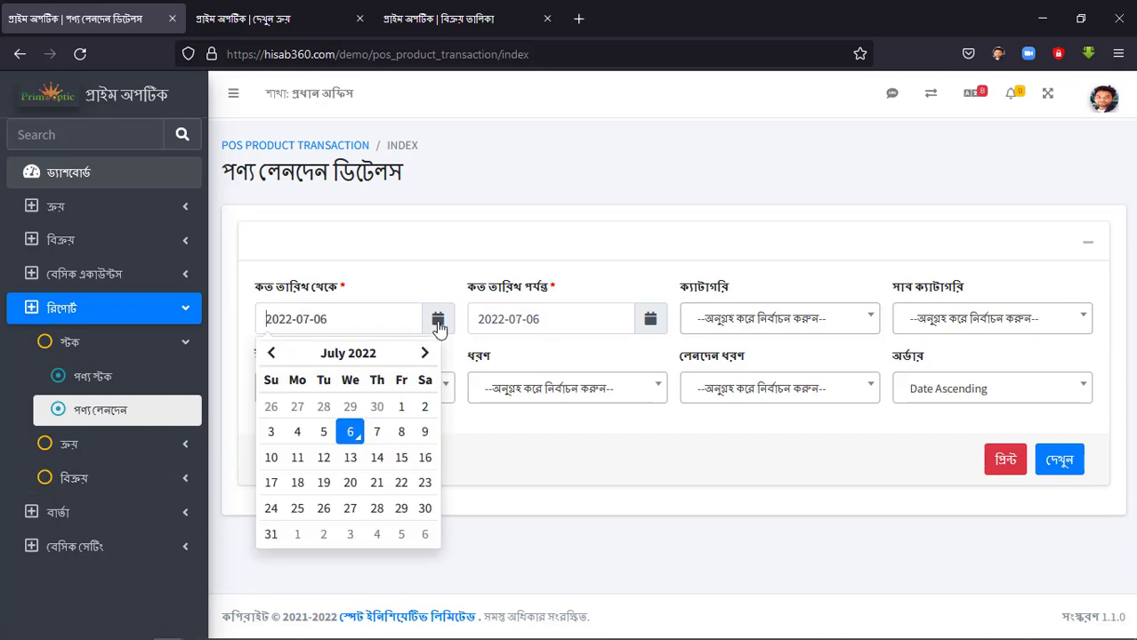
left_click(425, 407)
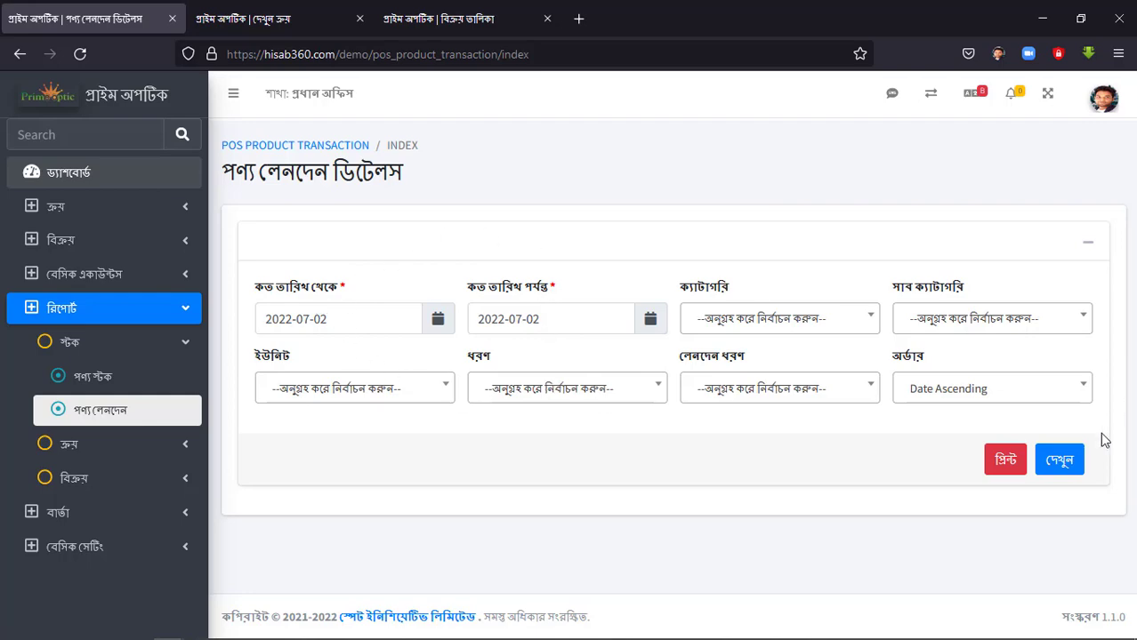
left_click(1067, 460)
scroll(694, 454, "down", 5)
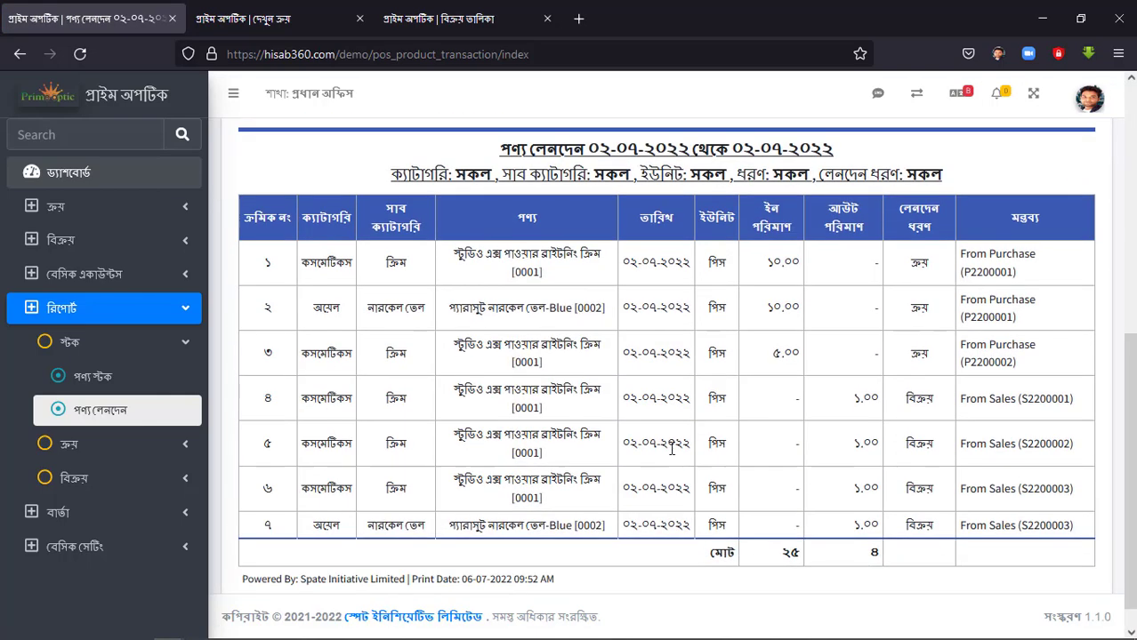
scroll(671, 449, "down", 1)
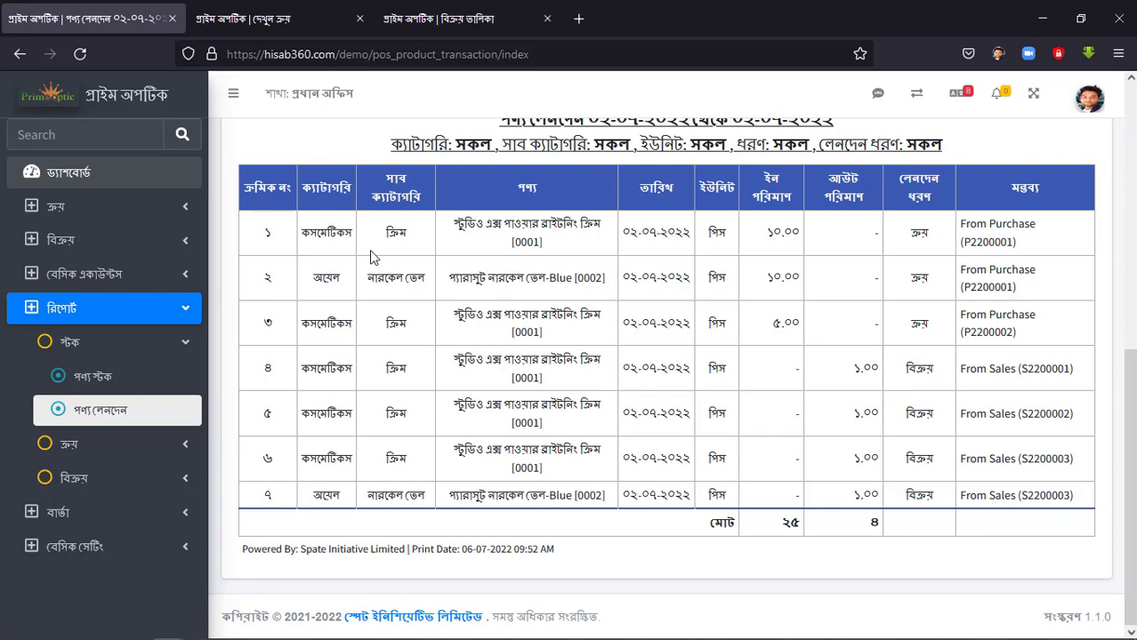
Step: Examine the incoming quantities of the three purchase rows in the product transaction report
double_click(776, 237)
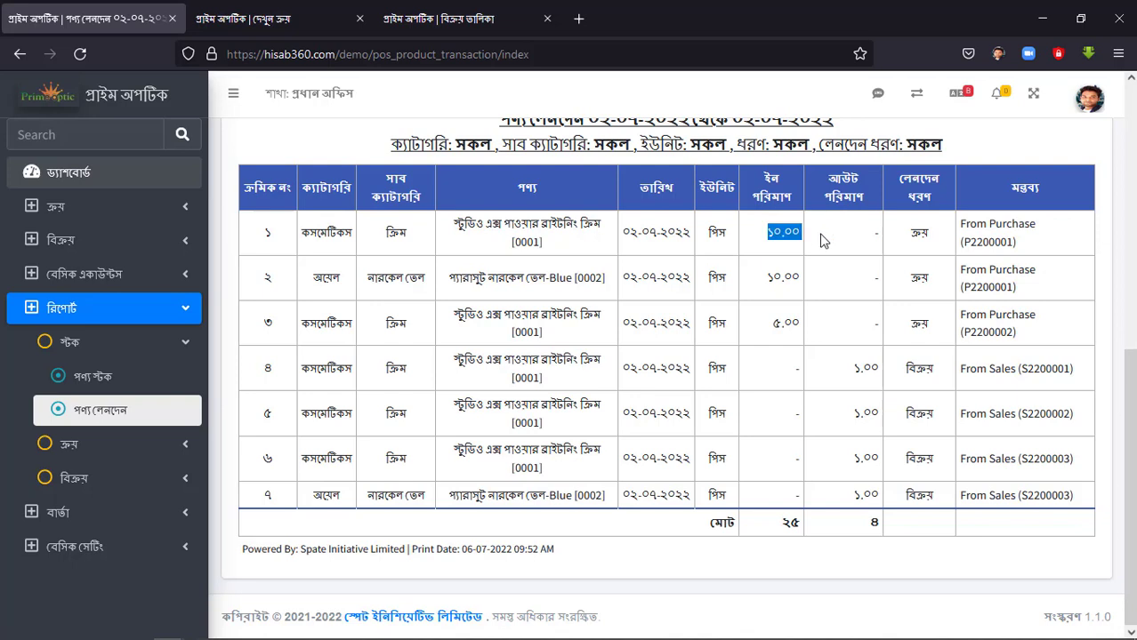
double_click(769, 278)
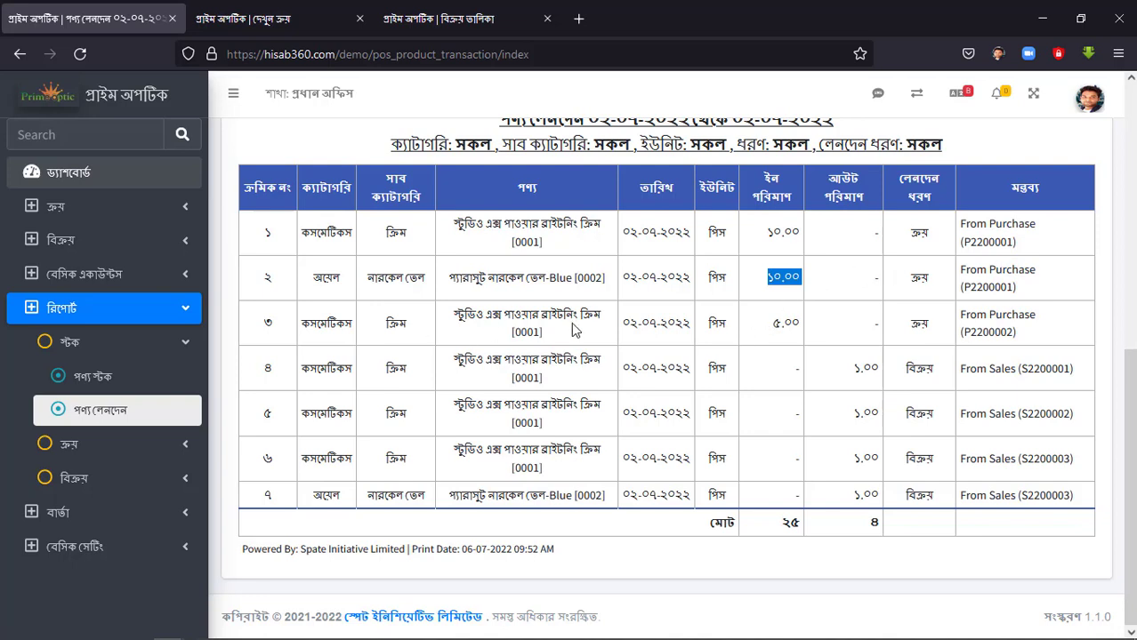
left_click_drag(772, 325, 811, 332)
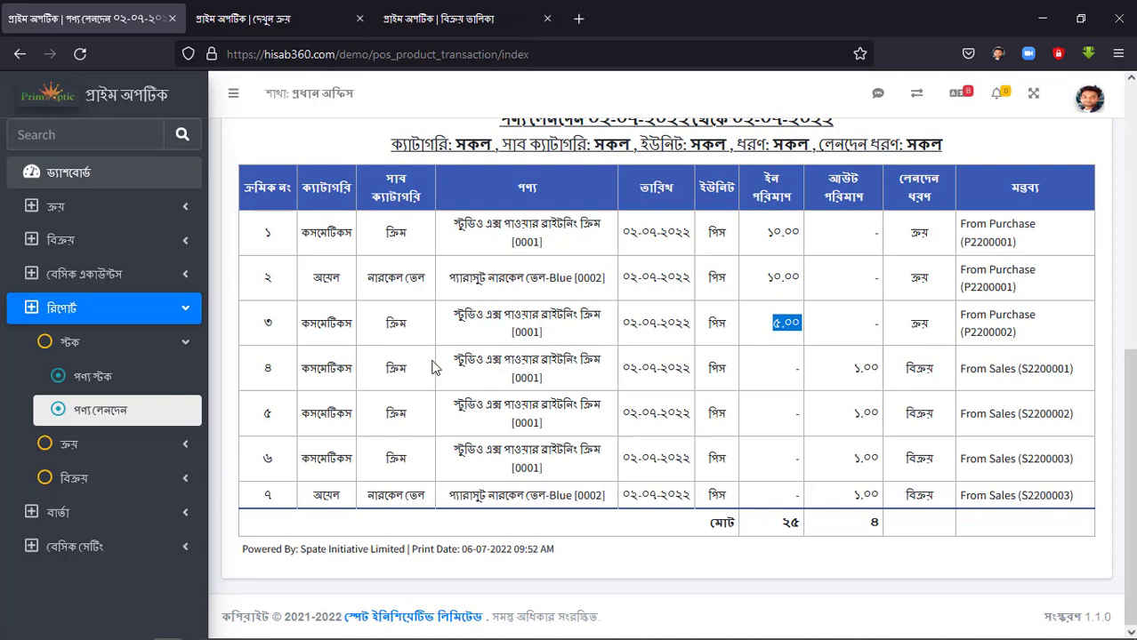
Step: Examine the brightening cream's sale rows and the total outgoing quantity in the product transaction report
left_click_drag(436, 367, 467, 360)
left_click_drag(882, 370, 854, 375)
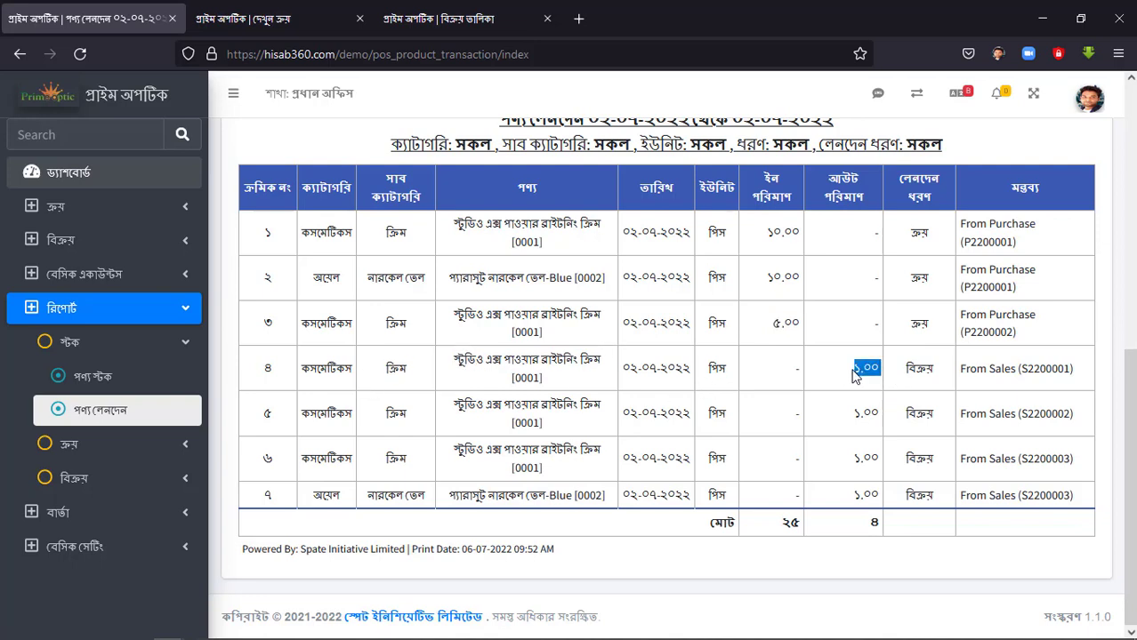
double_click(384, 424)
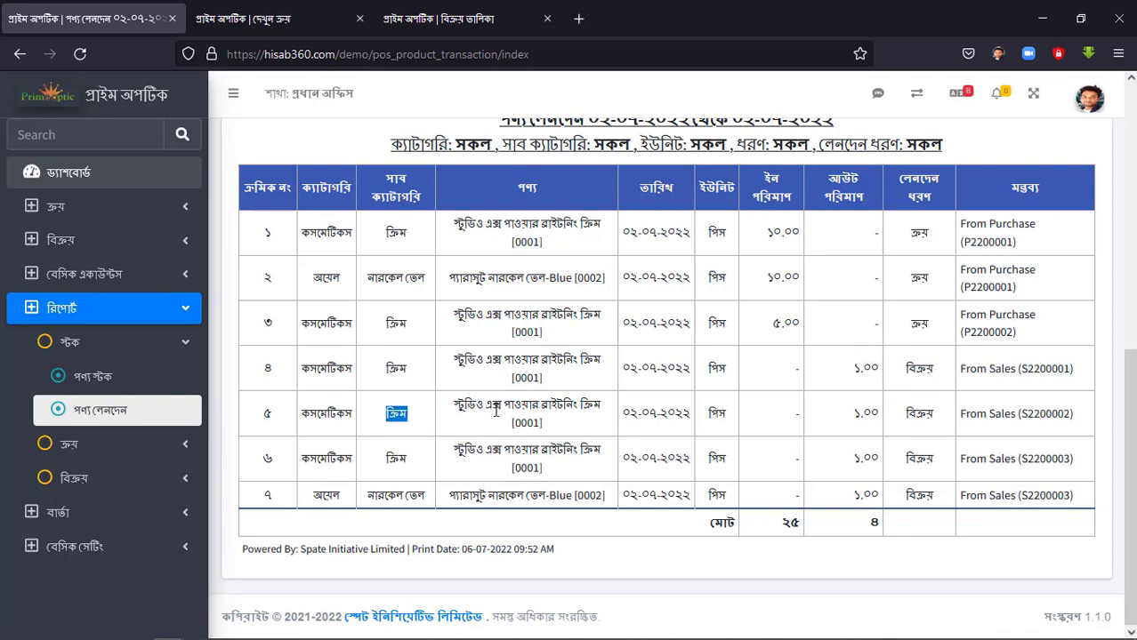
left_click_drag(864, 415, 819, 421)
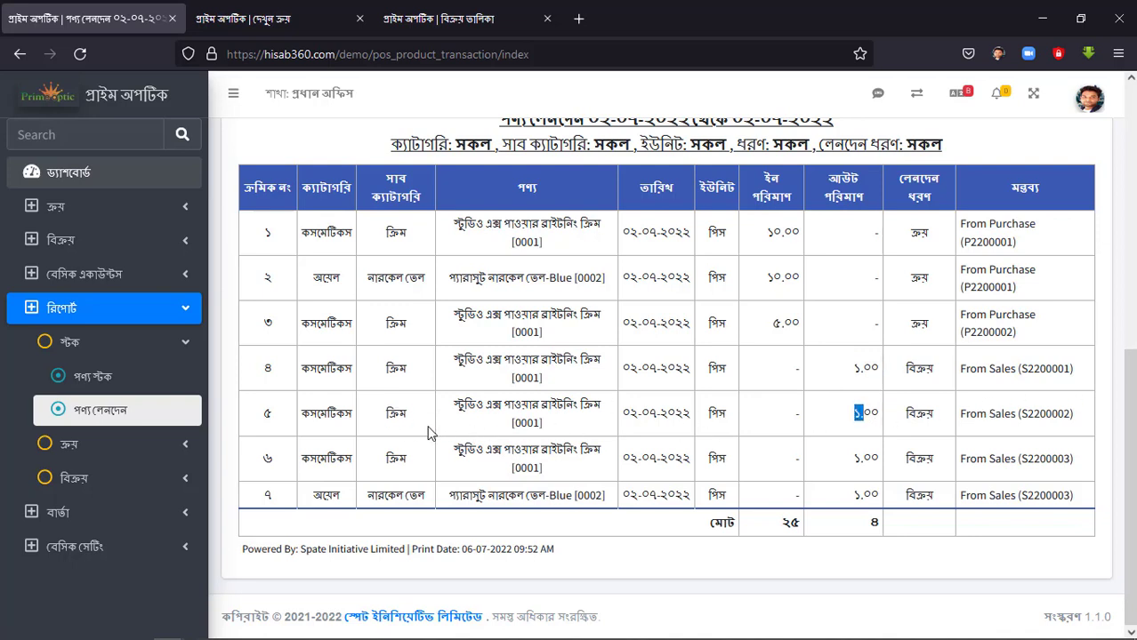
left_click_drag(384, 460, 481, 469)
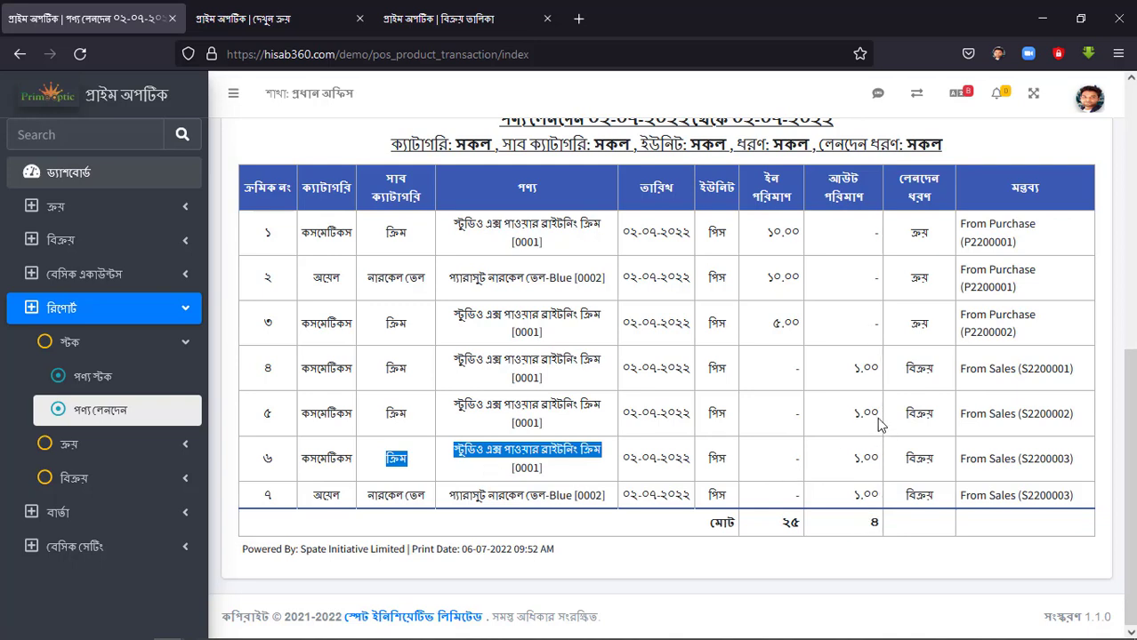
double_click(875, 525)
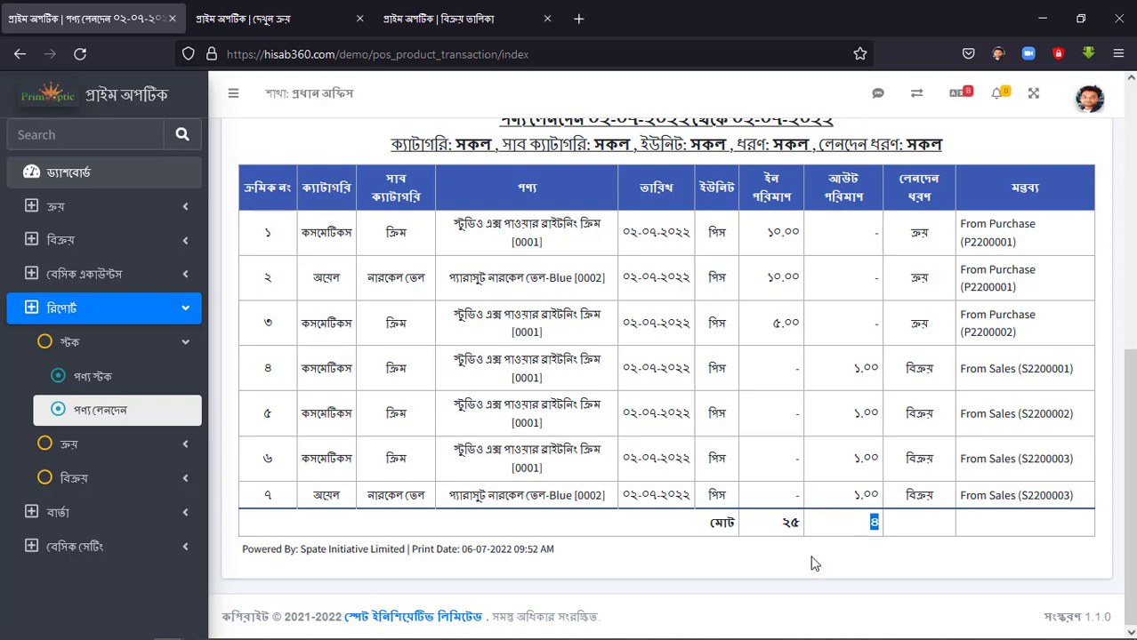
Step: Generate the product purchase summary report for the period 2022-07-02 to 2022-07-02
left_click(129, 456)
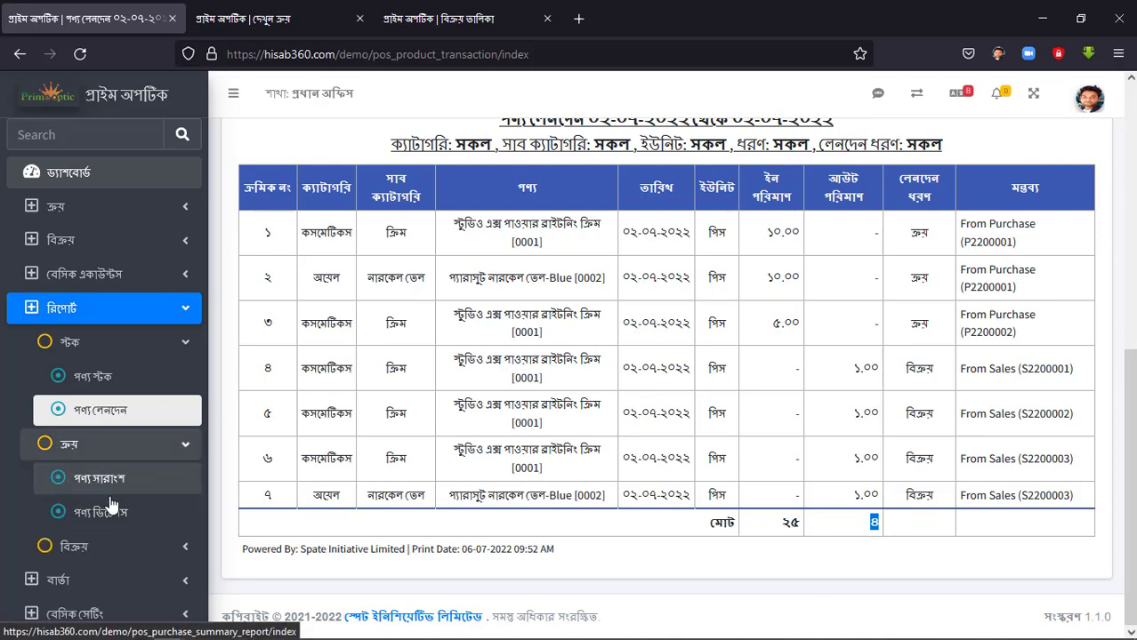
left_click(102, 480)
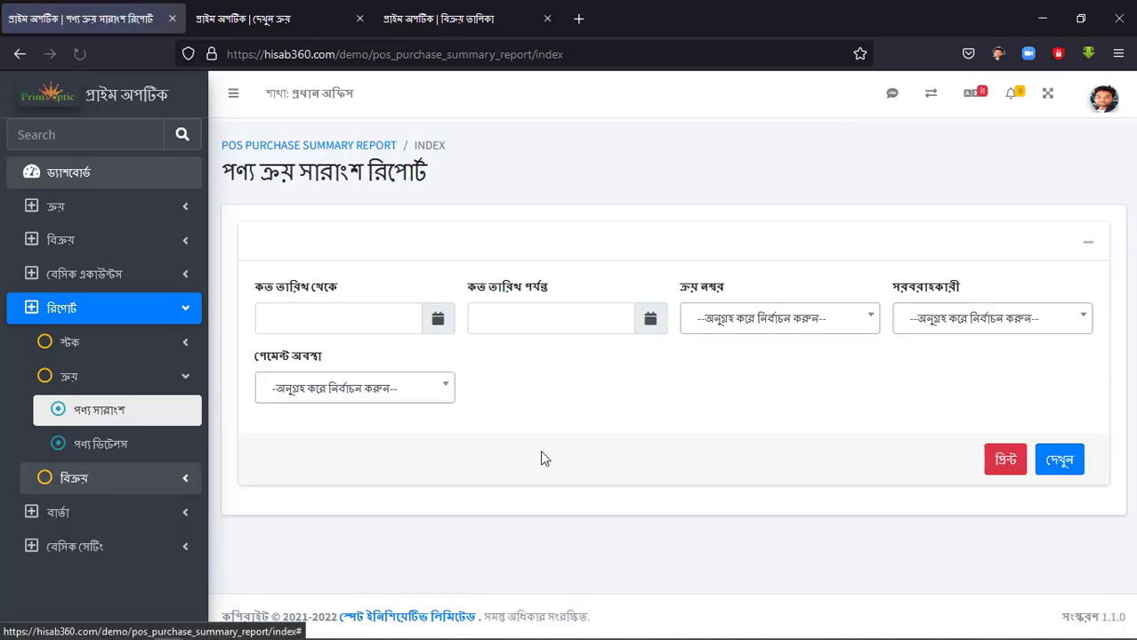
left_click(437, 318)
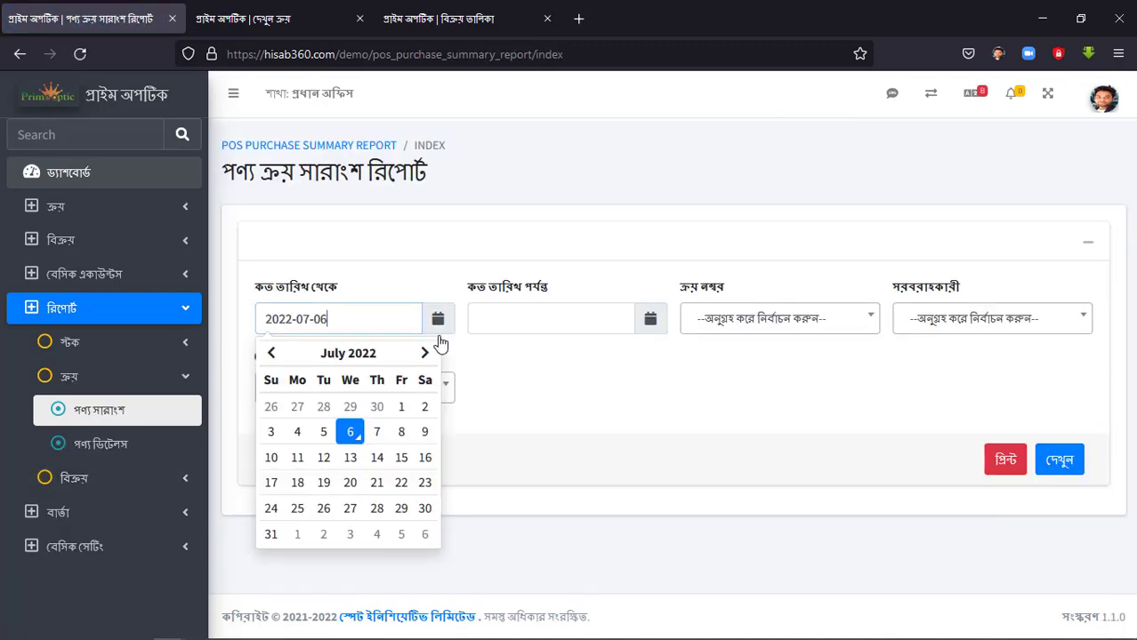
left_click(425, 407)
left_click(652, 320)
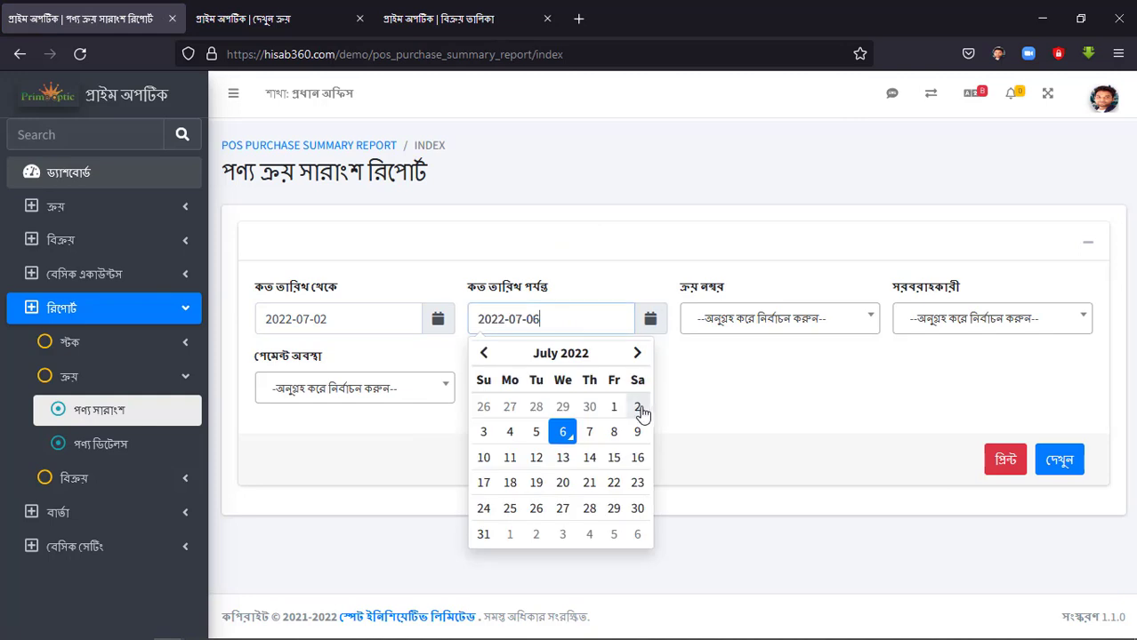
left_click(642, 409)
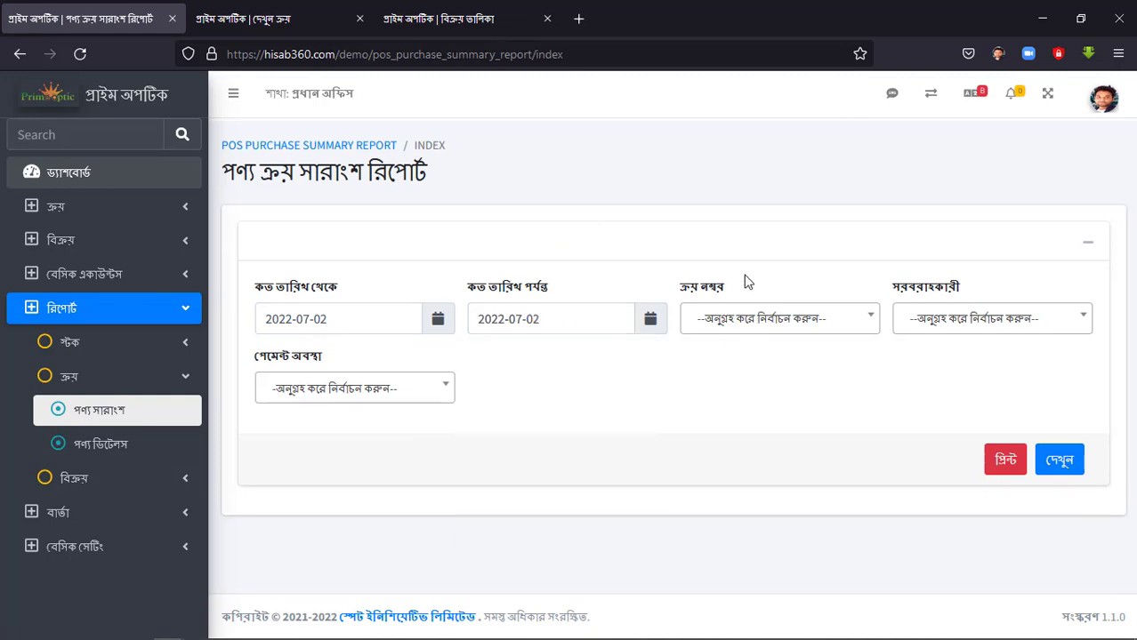
left_click(1061, 462)
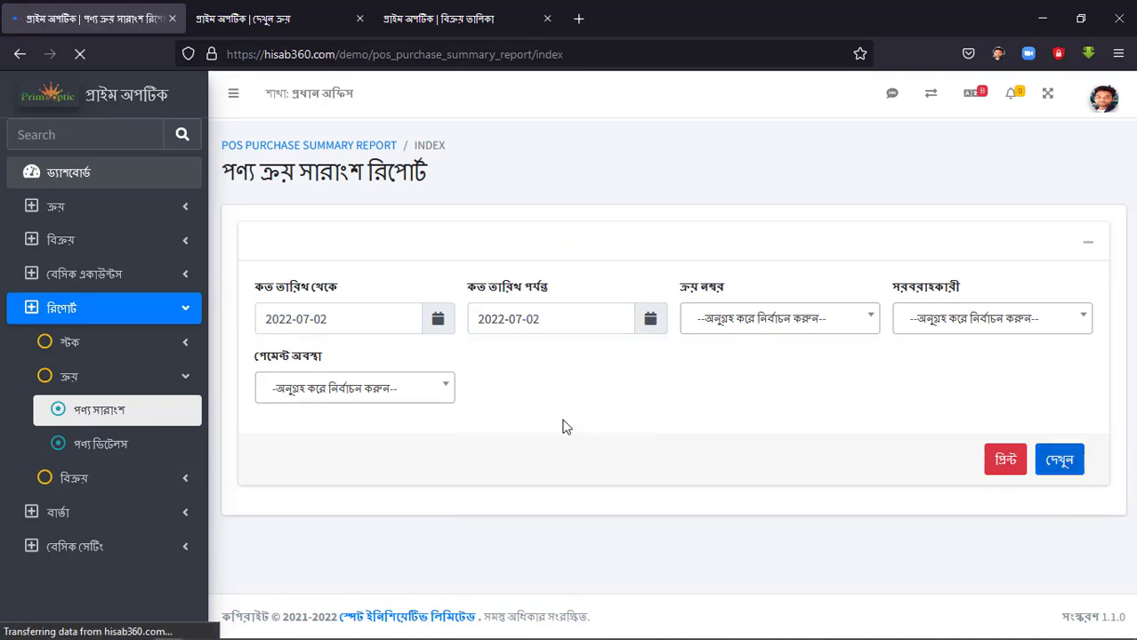
scroll(570, 423, "down", 3)
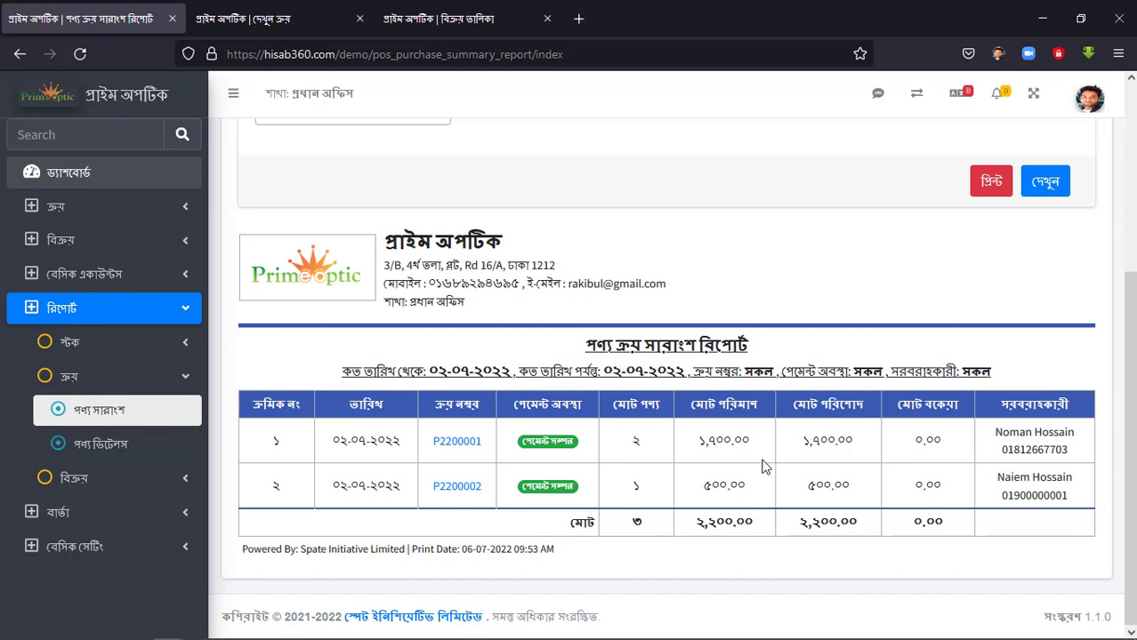
Step: View the first purchase's details from the purchase summary report, and close them again
left_click(463, 444)
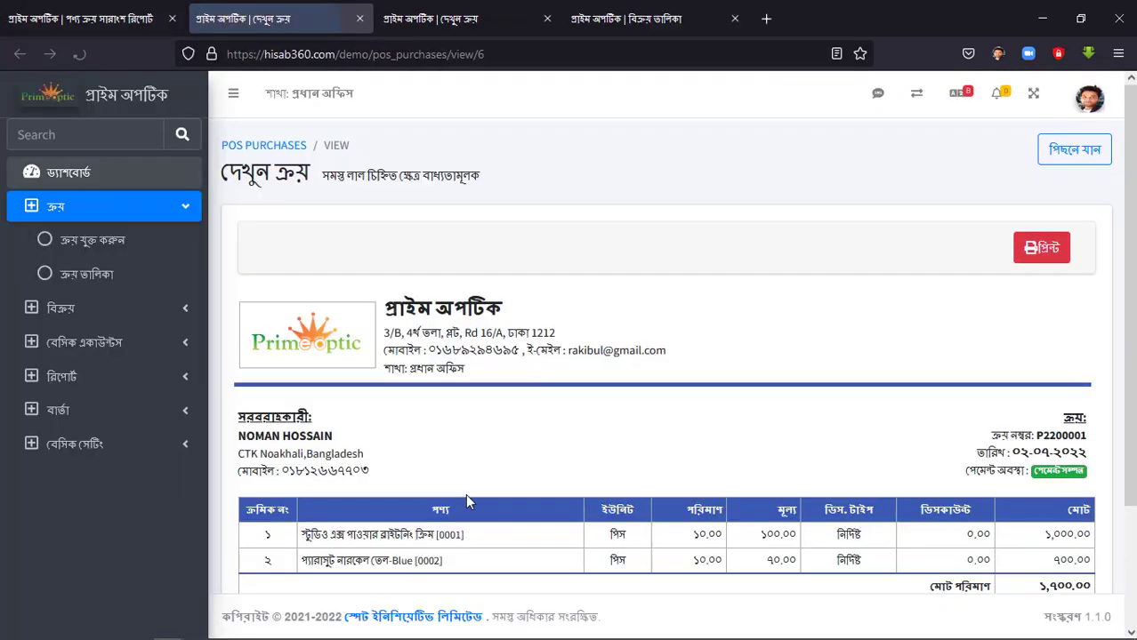
scroll(418, 498, "down", 2)
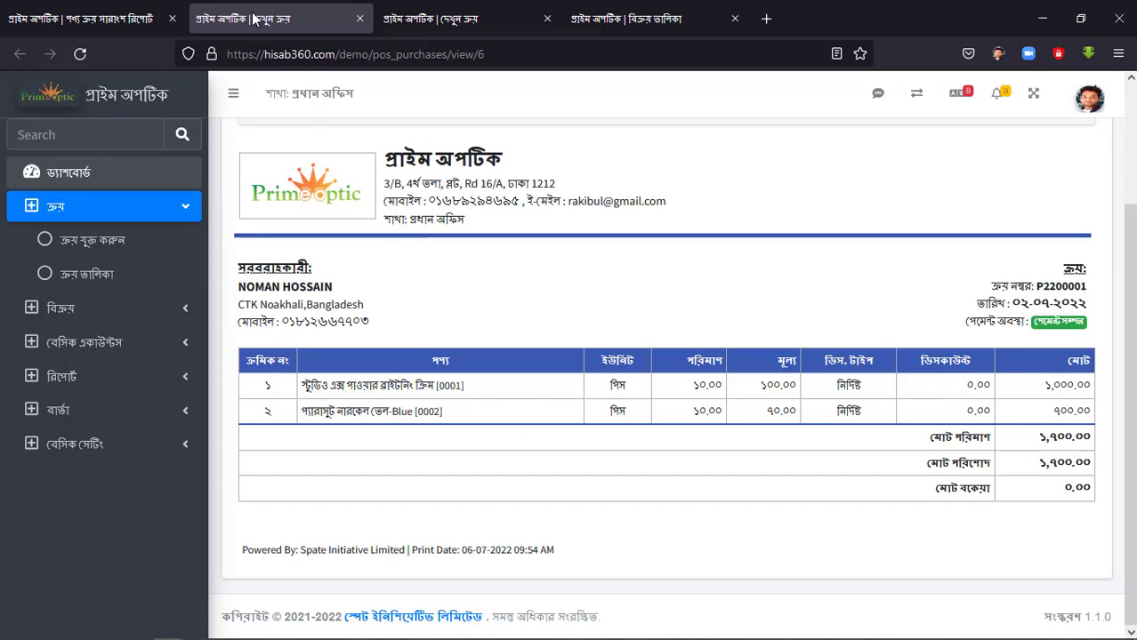
middle_click(253, 20)
Step: Generate the product purchase details report for the period 2022-07-02 to 2022-07-02
left_click(98, 441)
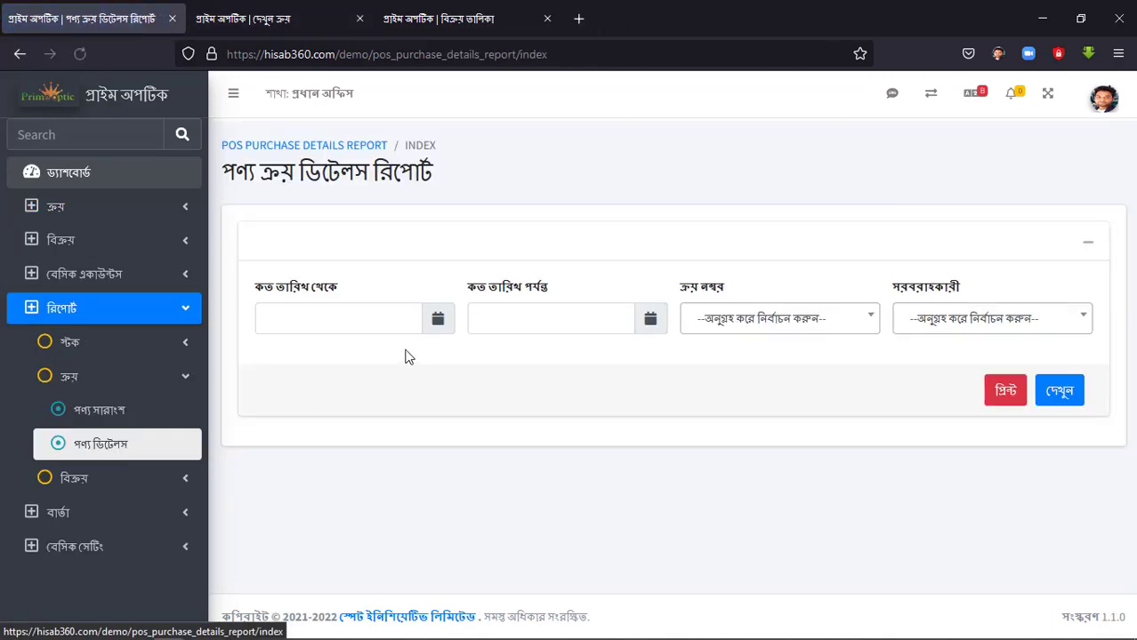
left_click(438, 323)
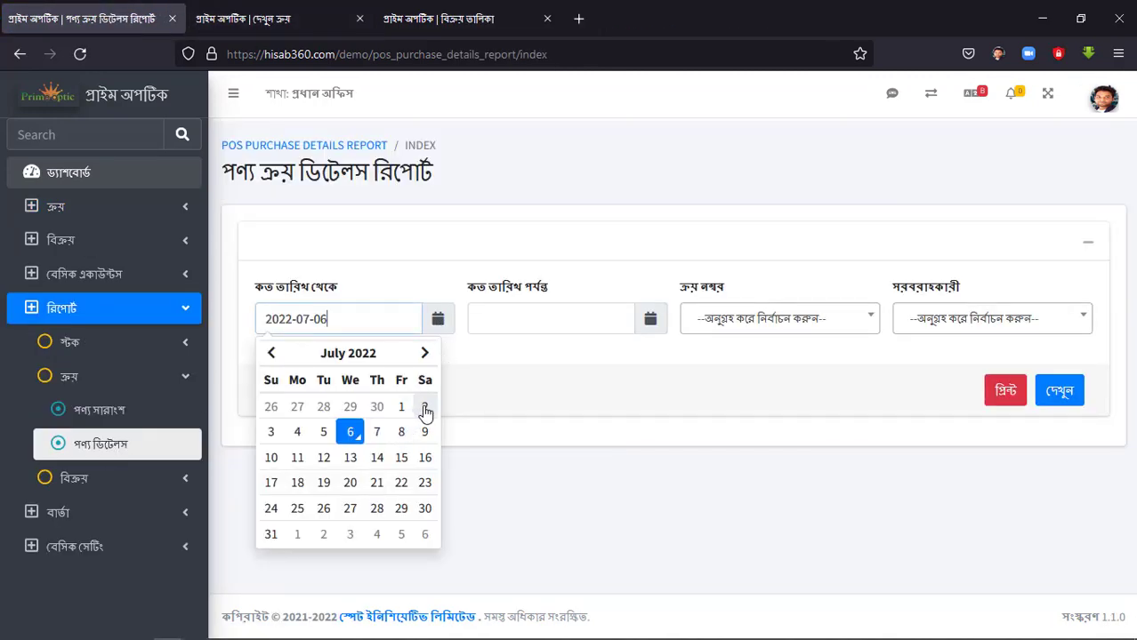
left_click(424, 409)
left_click(648, 323)
left_click(636, 406)
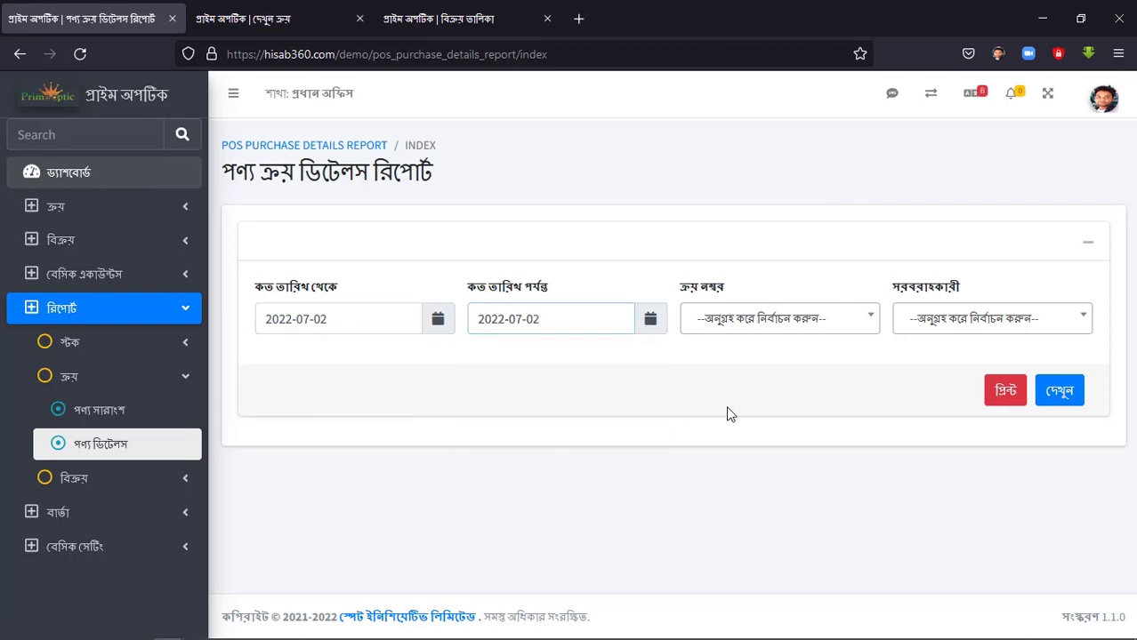
left_click(1060, 392)
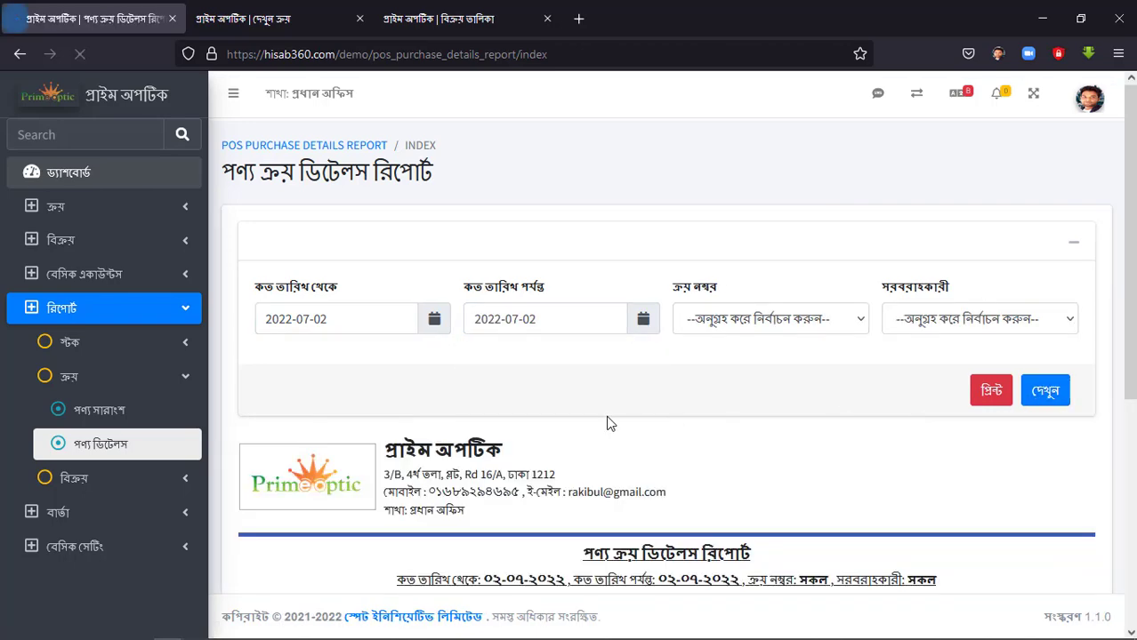
scroll(610, 424, "down", 4)
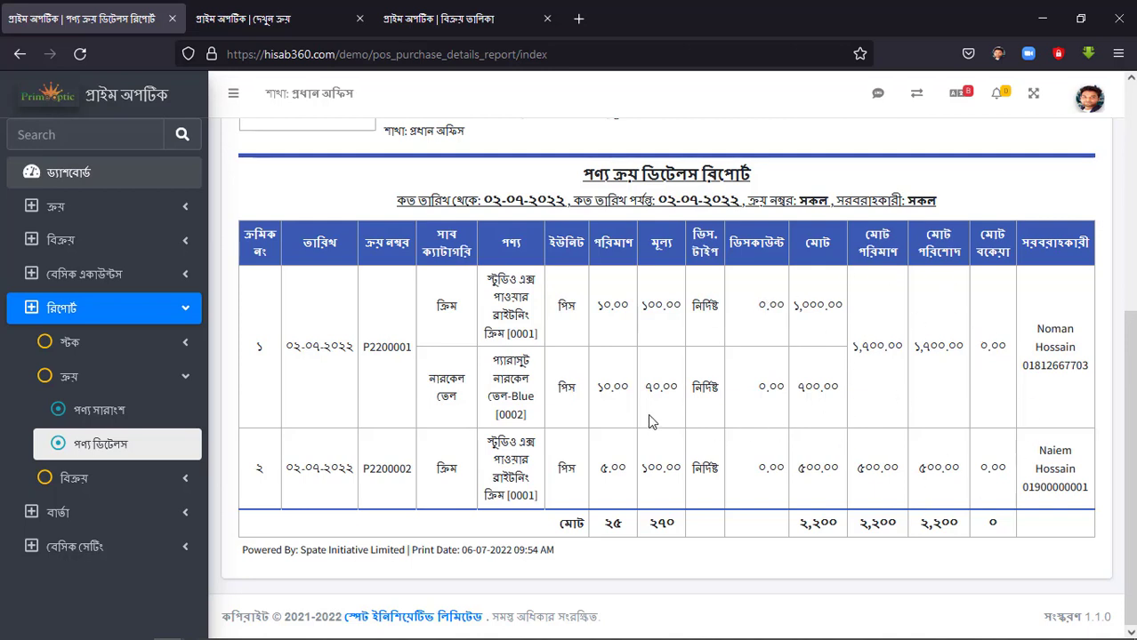
Step: Generate the product sales summary report from 2022-07-02 to 2022-07-02 and check the first sale's total amount
scroll(658, 418, "up", 2)
left_click(99, 485)
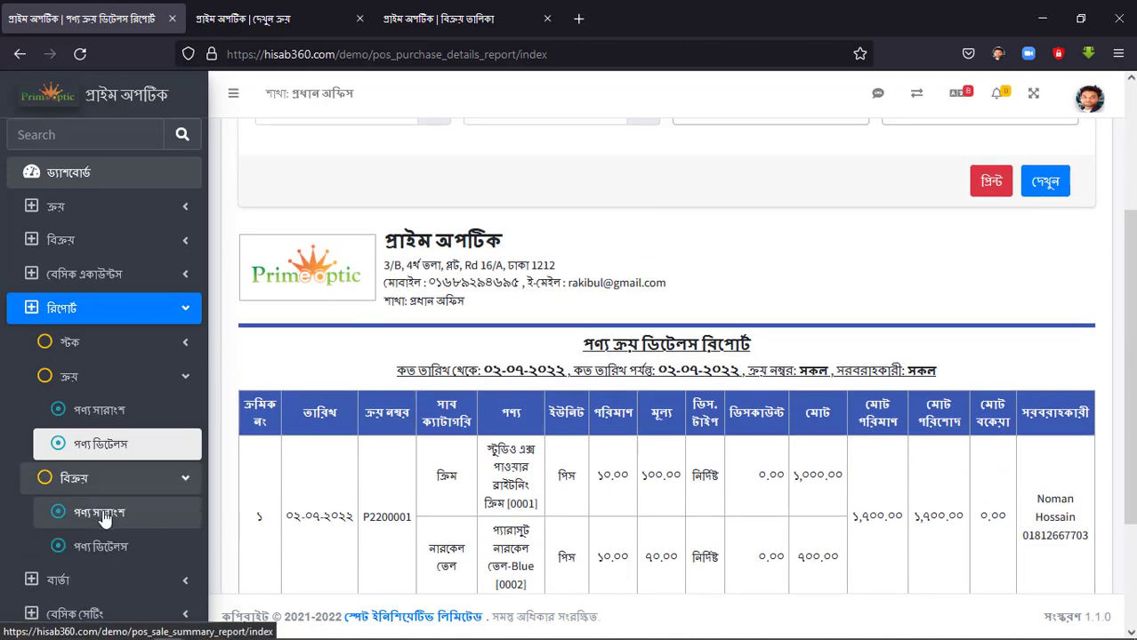
left_click(100, 514)
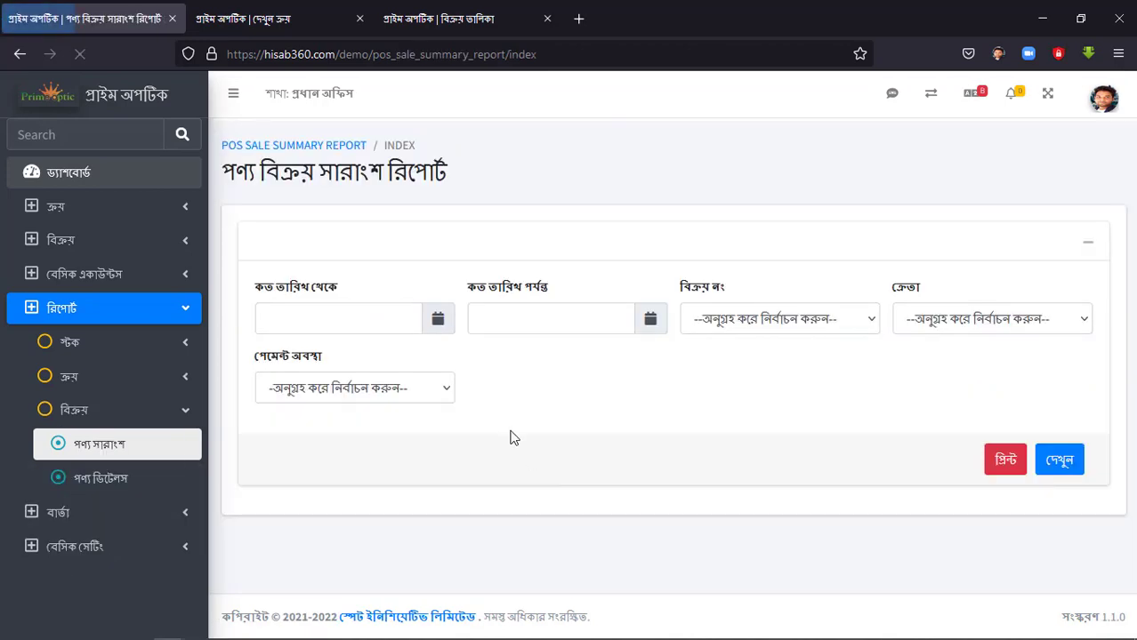
left_click(438, 322)
left_click(422, 406)
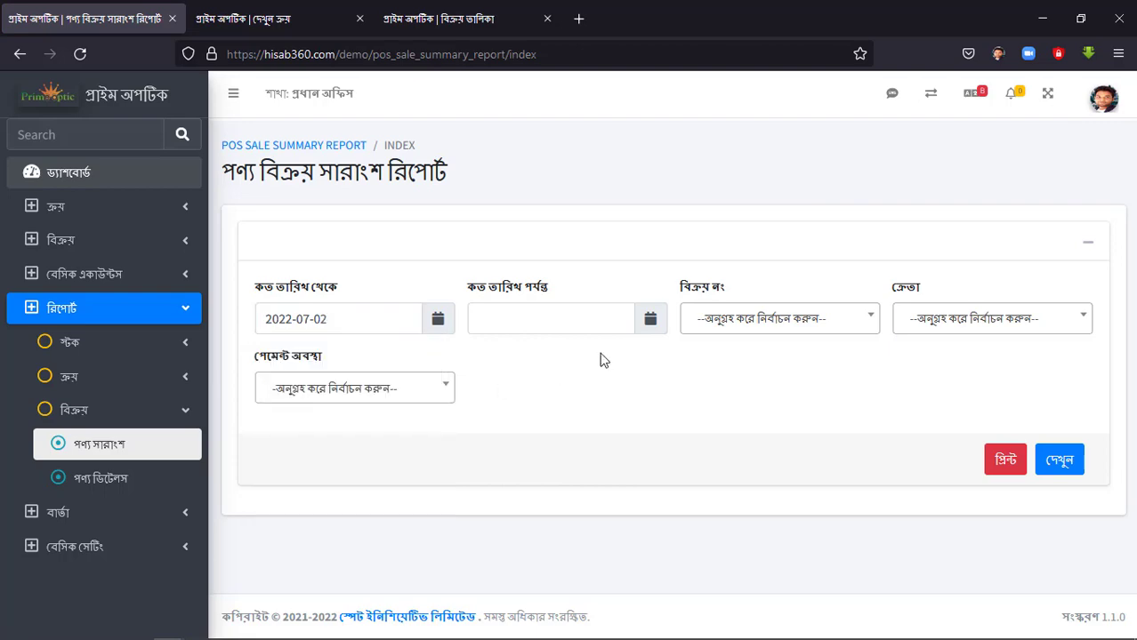
left_click(649, 321)
left_click(639, 402)
left_click(1055, 462)
scroll(638, 456, "down", 4)
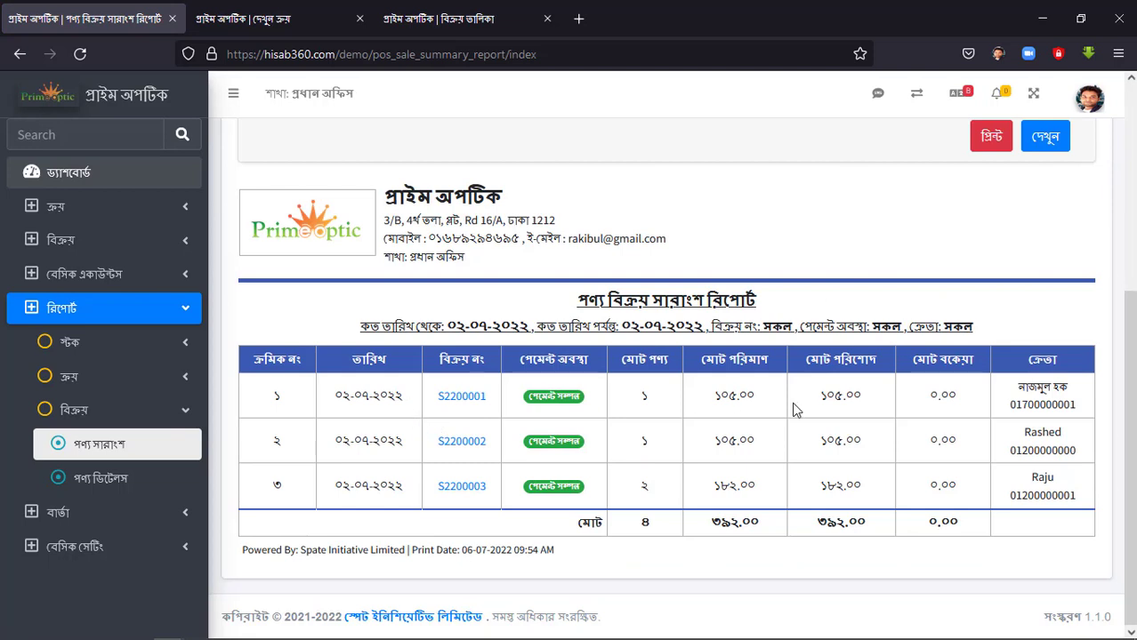
left_click_drag(699, 398, 782, 398)
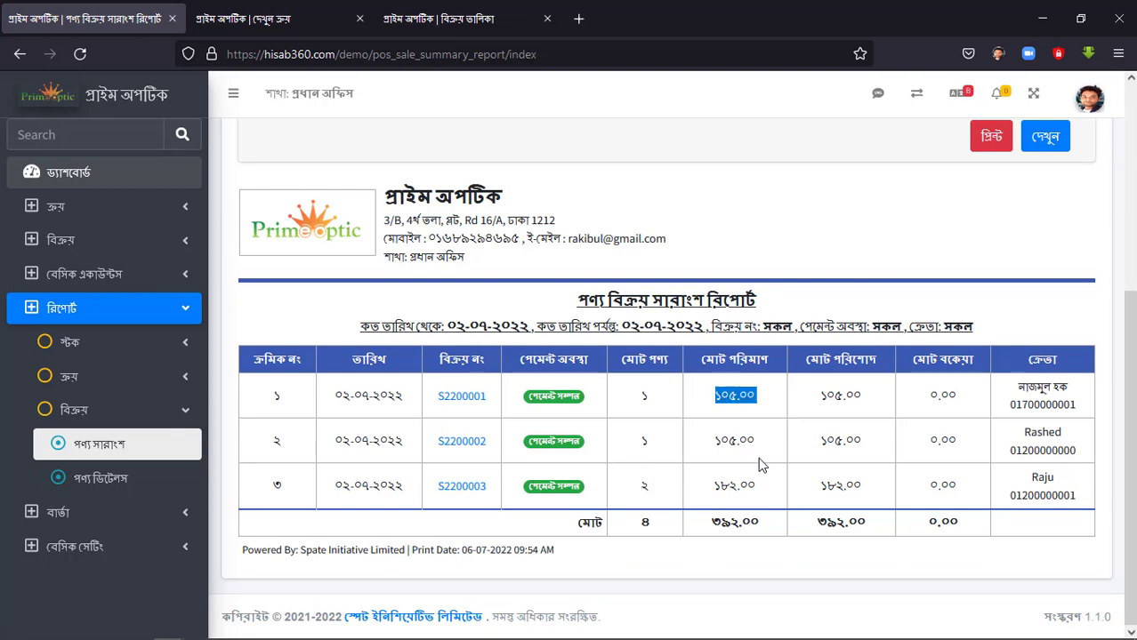